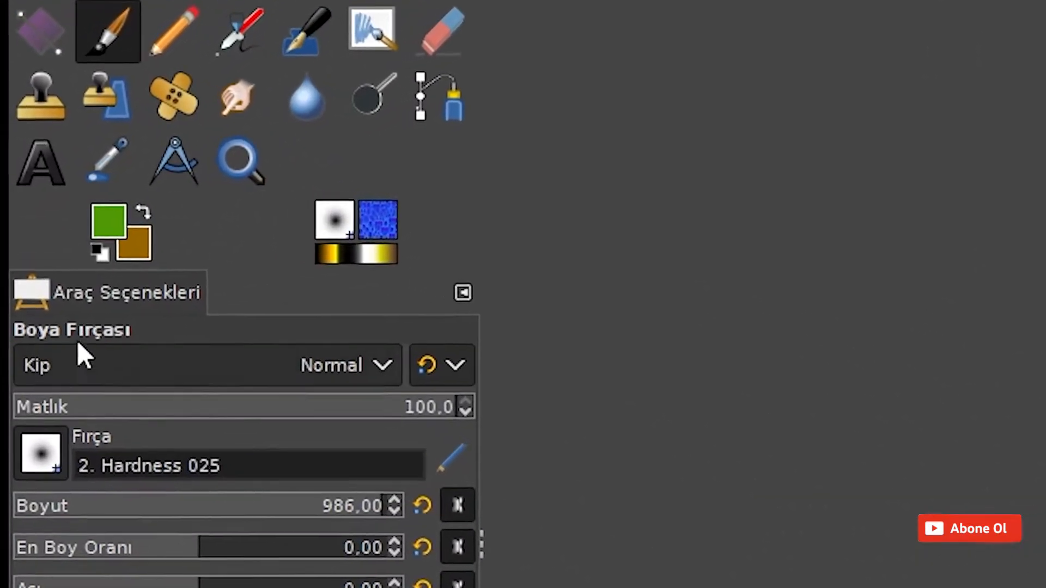
# - Set the foreground colour to white and the background to black, and create a new 1920 × 1080 px image
pyautogui.click(100, 254)
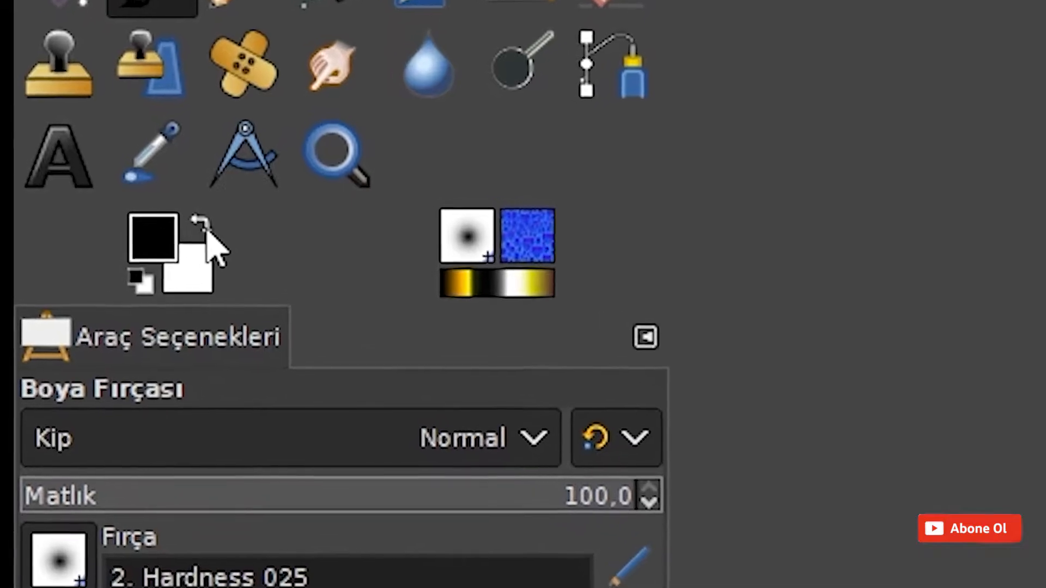
pyautogui.click(206, 227)
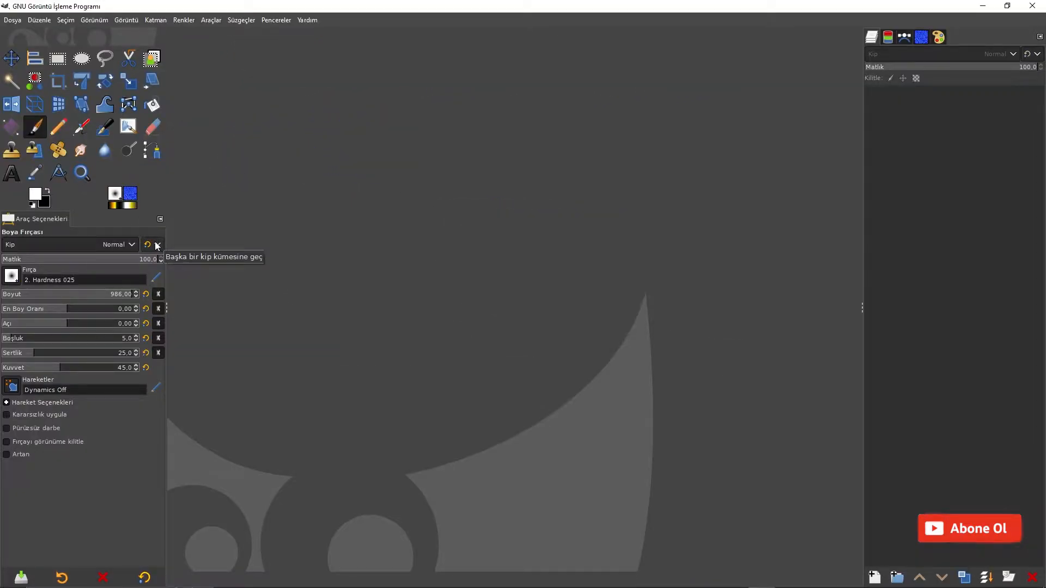
pyautogui.click(13, 22)
pyautogui.click(22, 36)
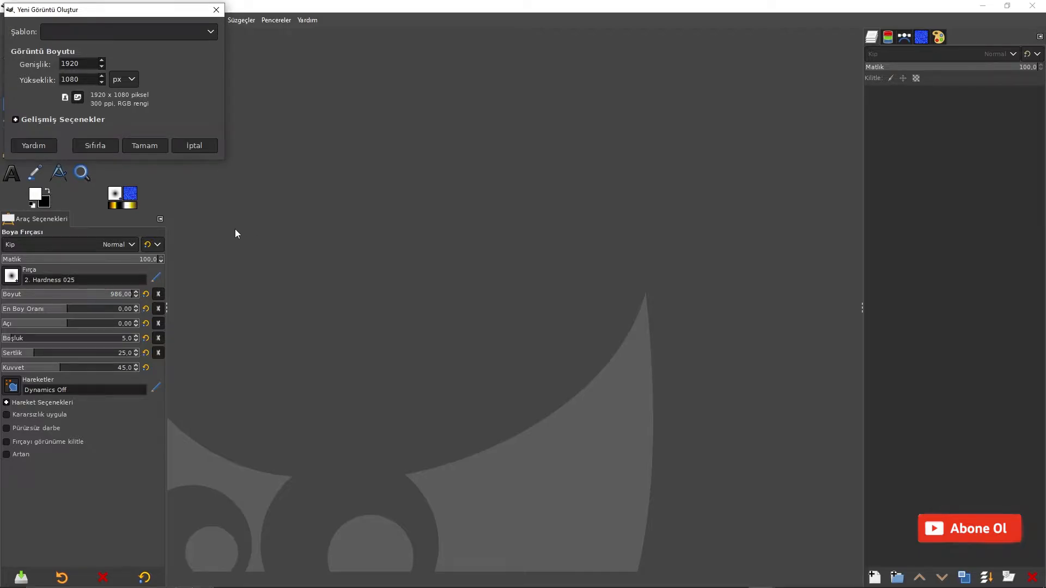
pyautogui.click(145, 145)
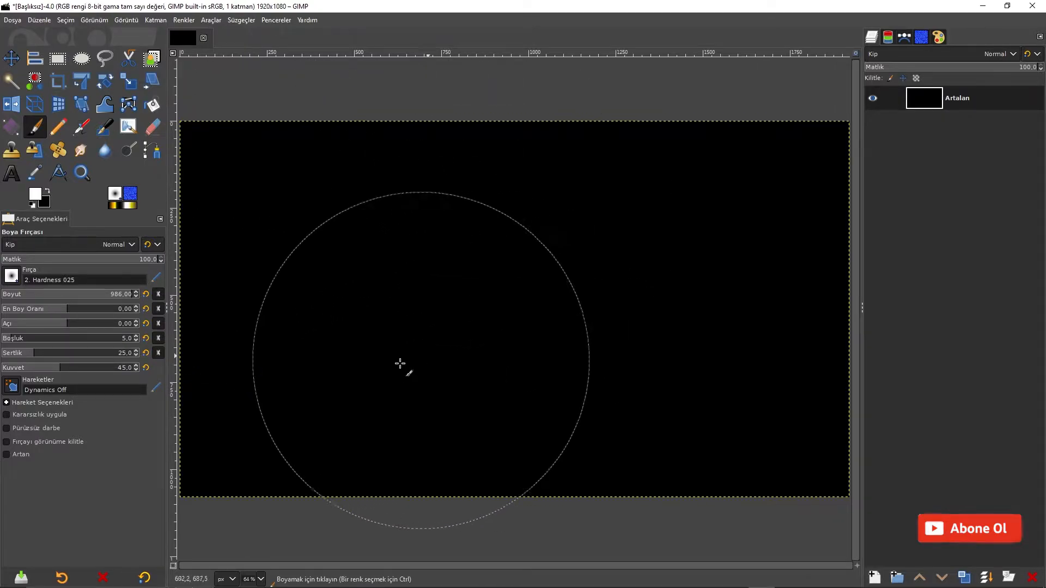
# - Add the white text "neon" in Kunstler Script at 1300 px, starting near the canvas's upper-left corner
pyautogui.click(11, 174)
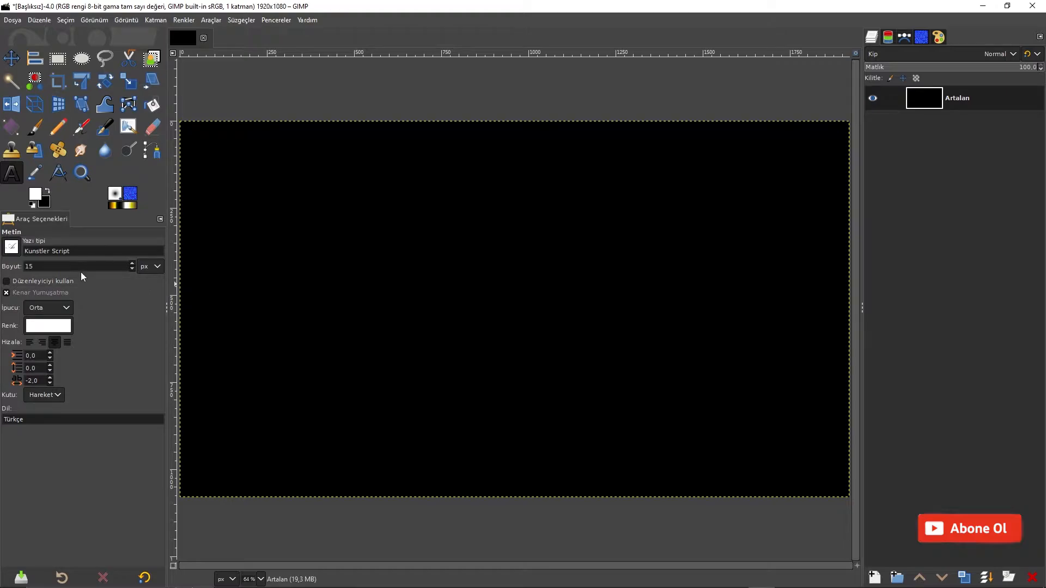
pyautogui.click(45, 264)
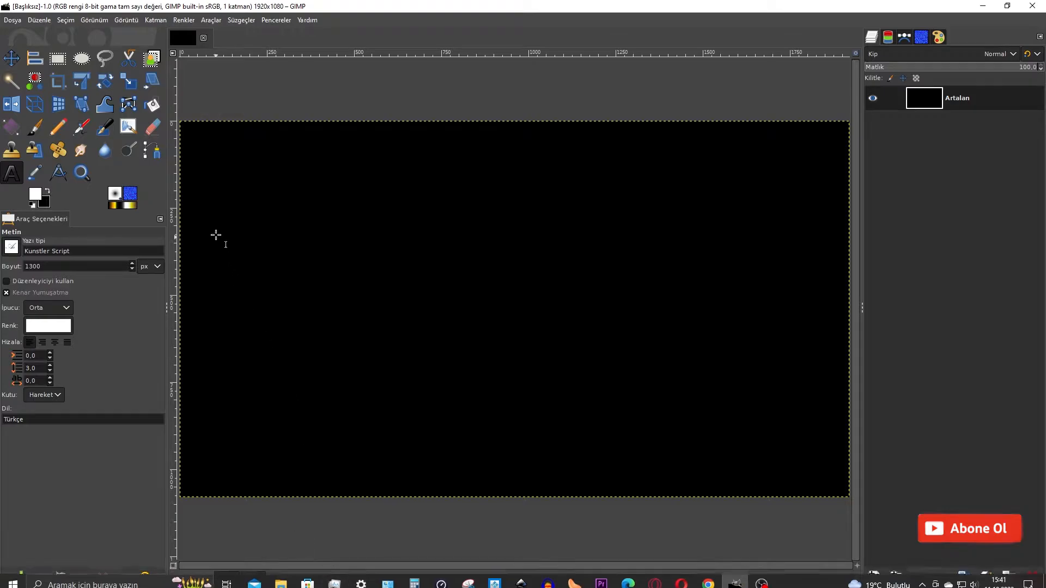
pyautogui.click(218, 130)
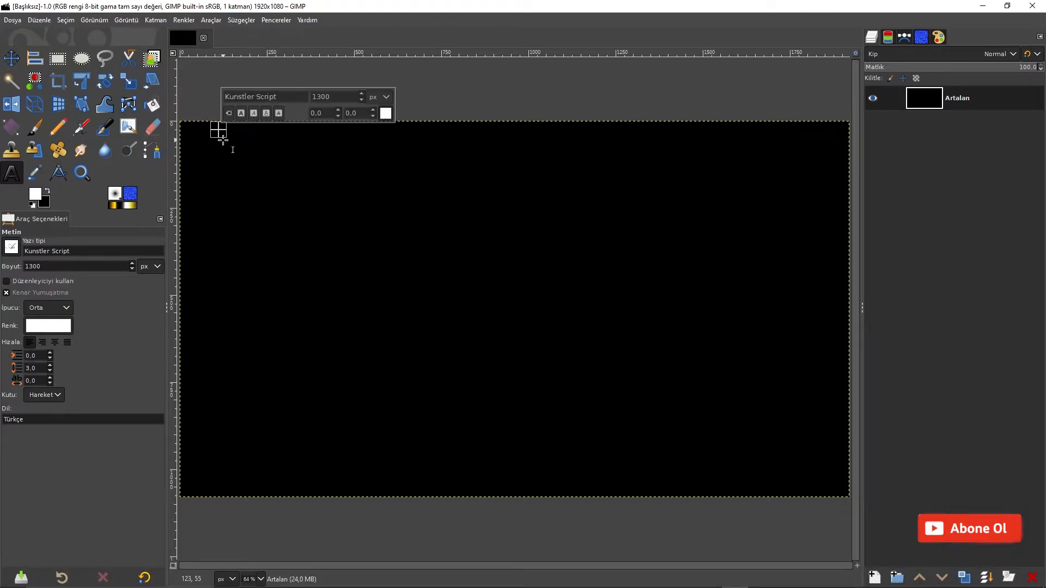
pyautogui.write('neon')
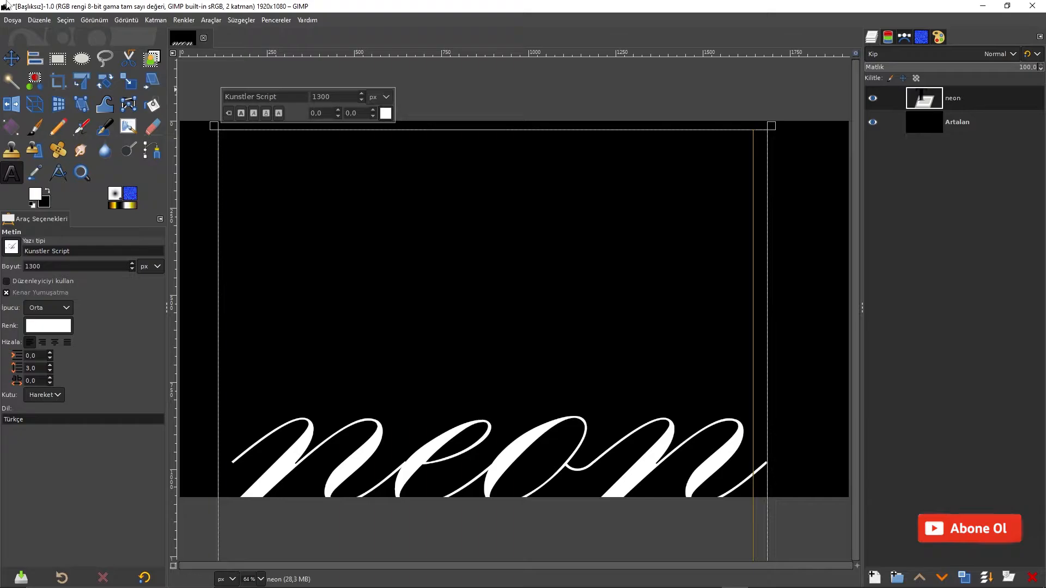
# - Crop the neon text layer to its content and centre it horizontally and vertically on the canvas
pyautogui.click(156, 20)
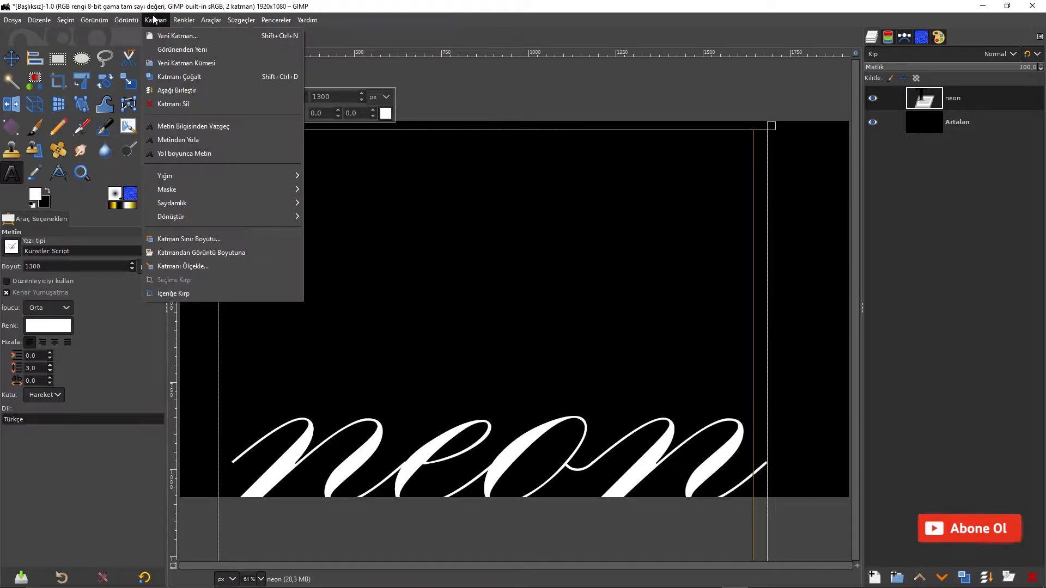
pyautogui.click(194, 292)
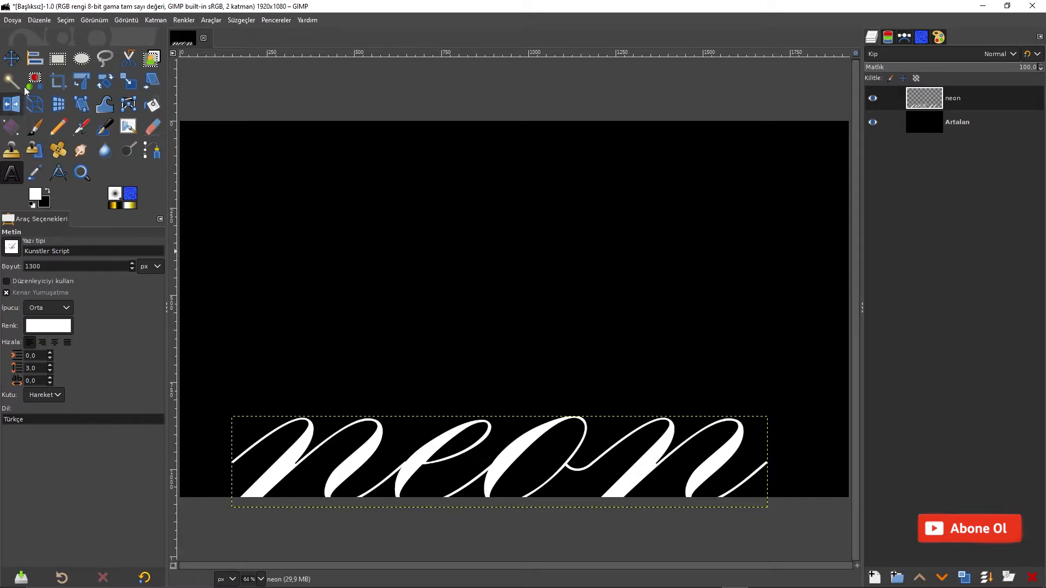
pyautogui.press('q')
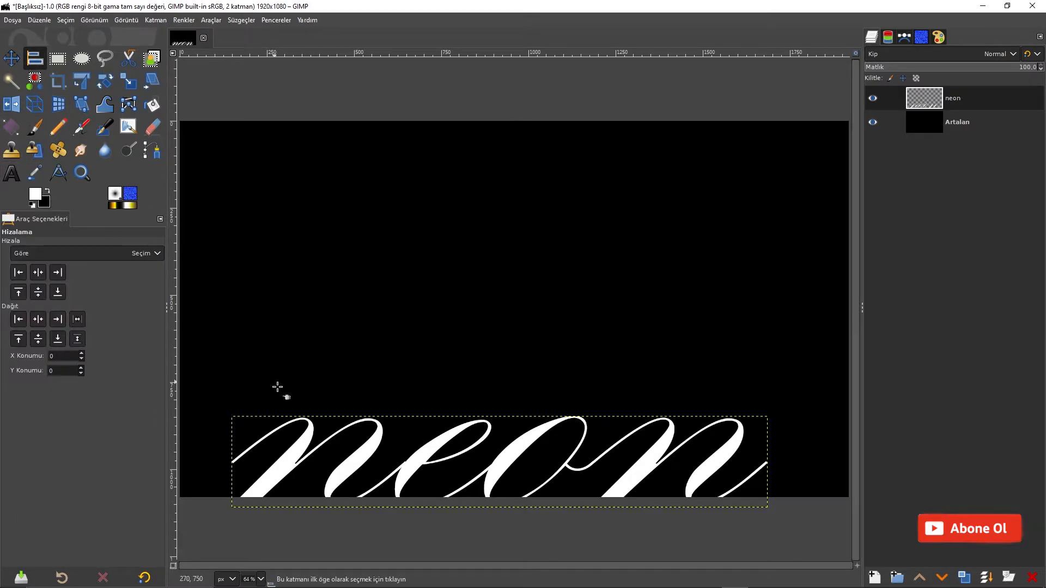
pyautogui.click(347, 443)
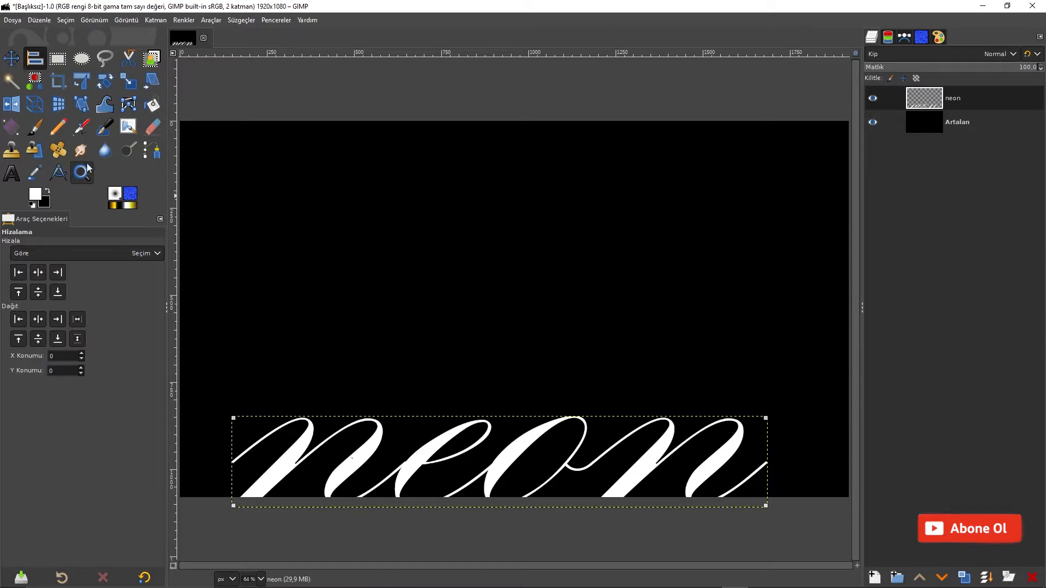
pyautogui.click(38, 272)
pyautogui.click(39, 292)
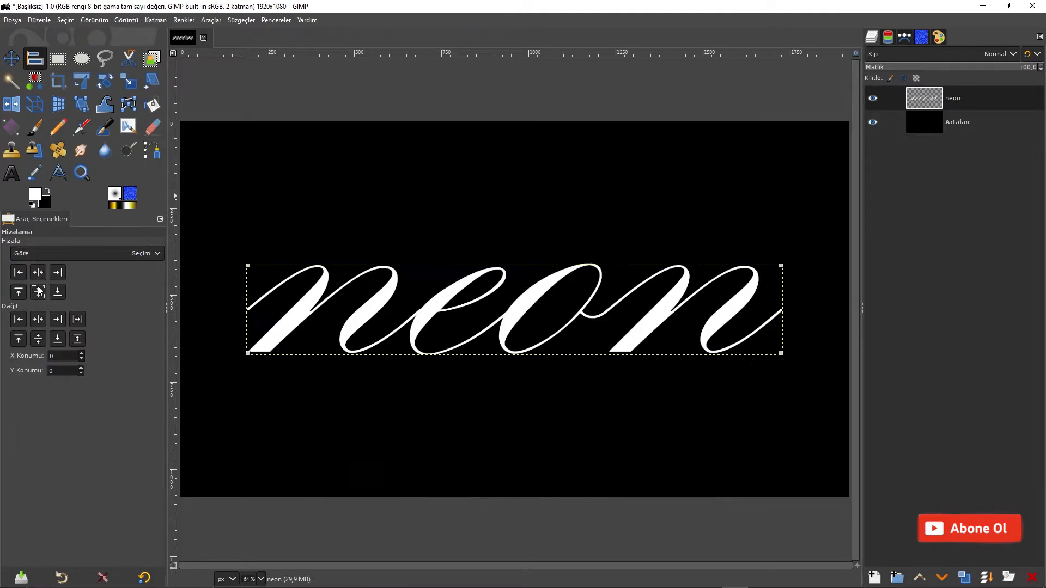
pyautogui.press('m')
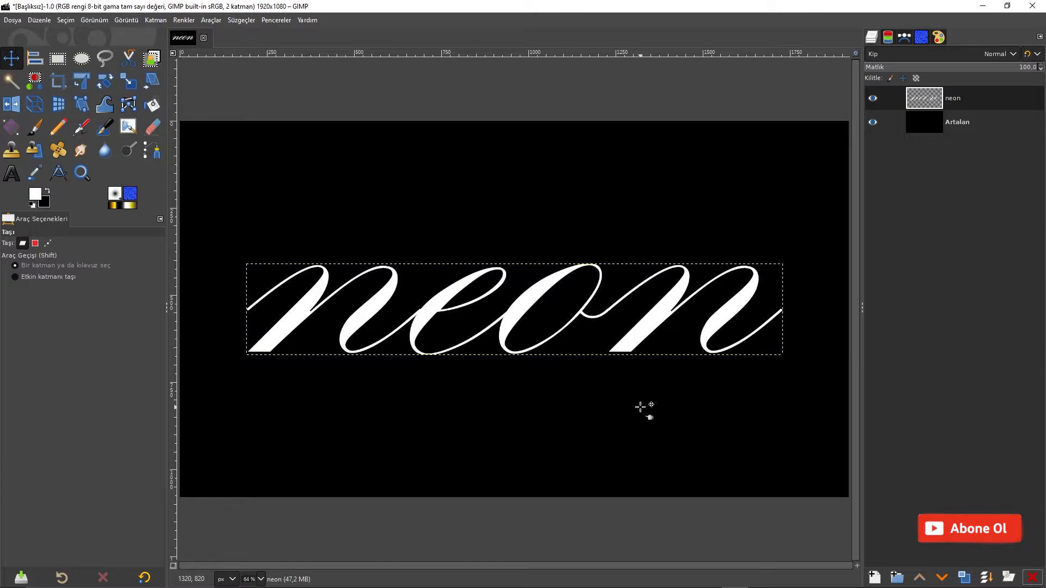
# - Create a selection from the neon layer's alpha and add a transparent 1920 × 1080 px layer named 0062FF
pyautogui.rightClick(924, 104)
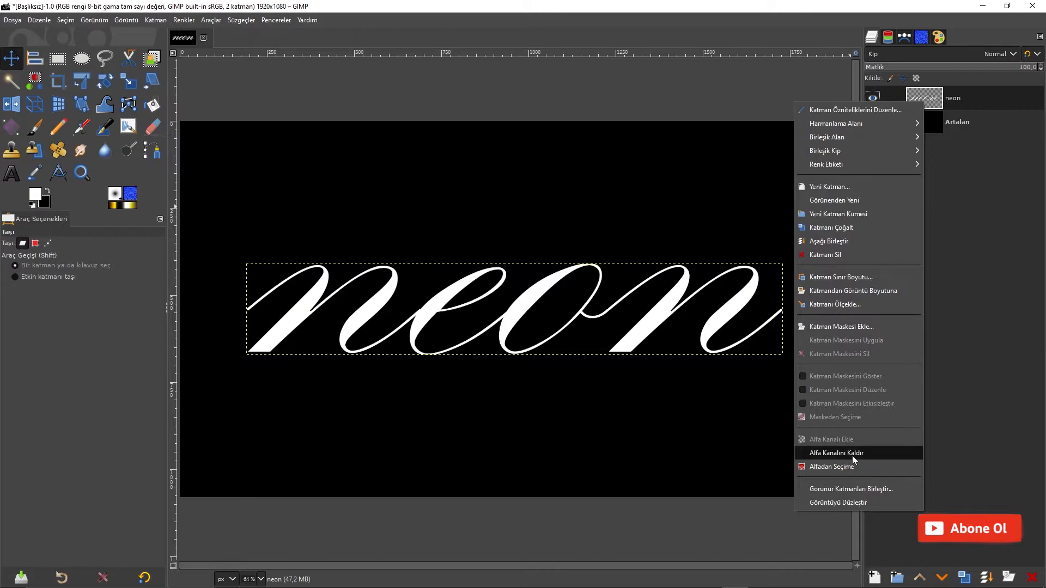
pyautogui.click(854, 466)
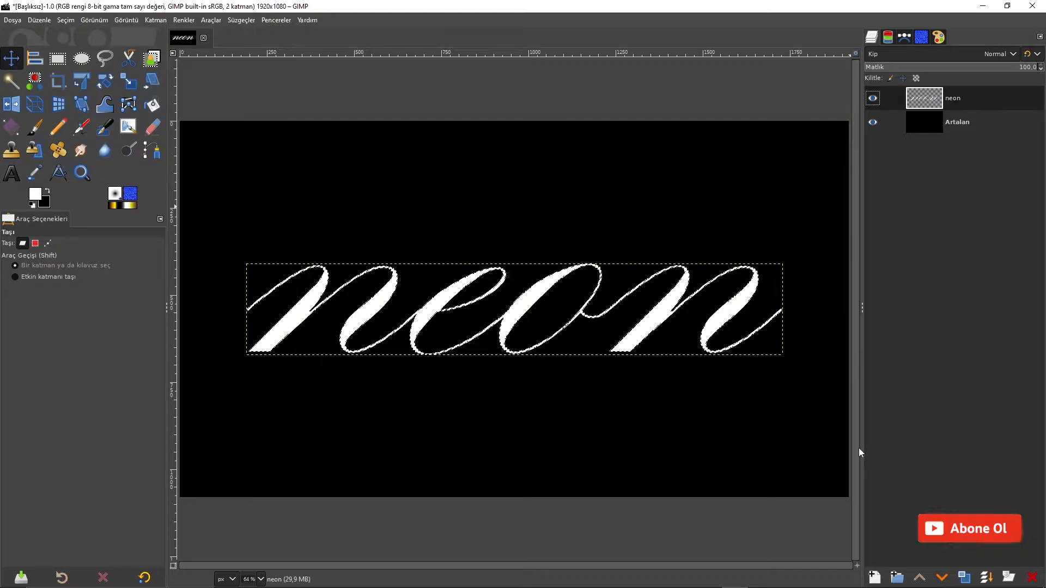
pyautogui.click(873, 574)
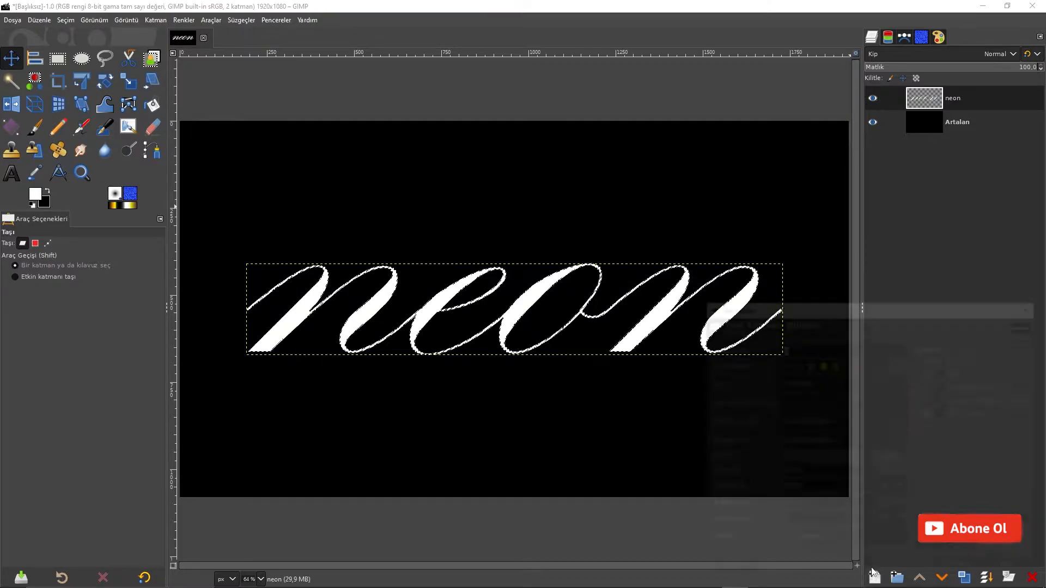
pyautogui.write('N')
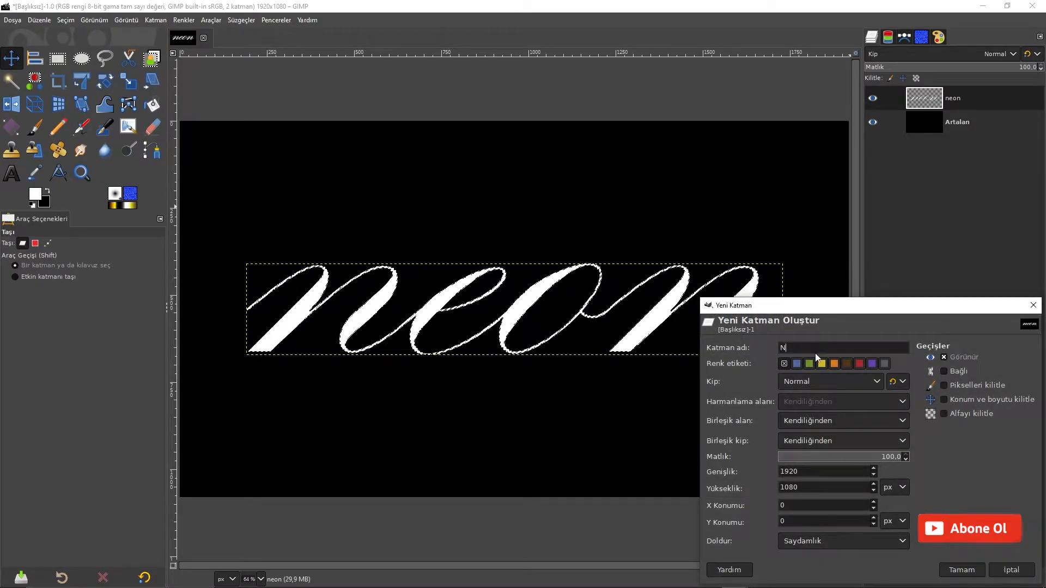
pyautogui.press('BackSpace')
pyautogui.write('0062FF')
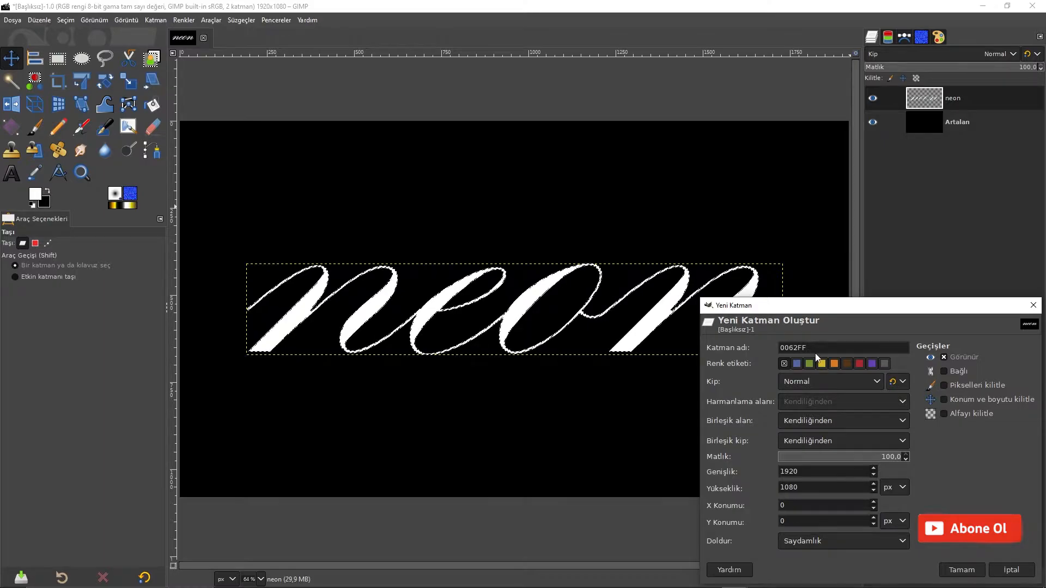
pyautogui.click(961, 569)
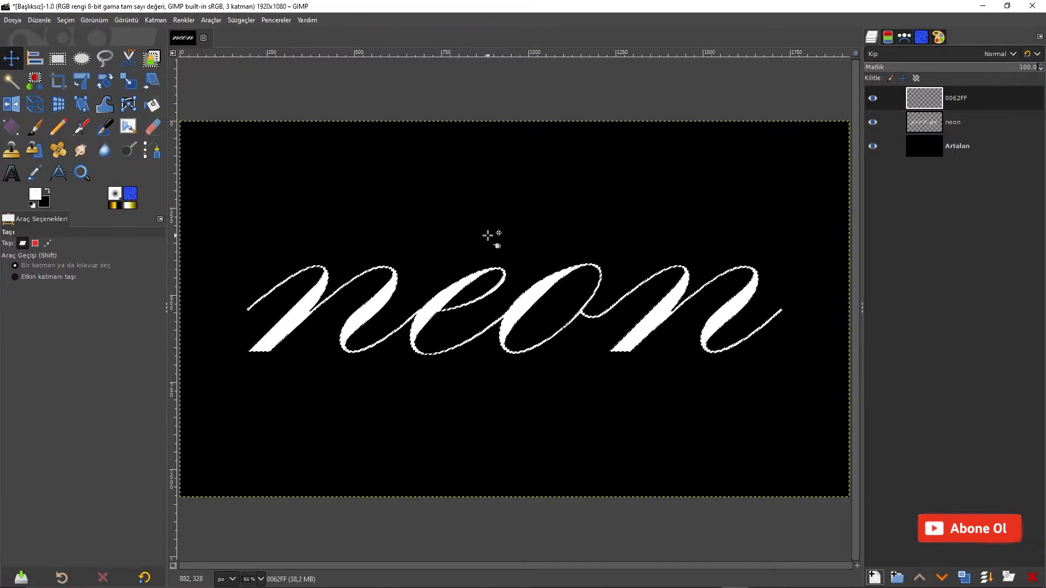
# - Set the foreground colour to the HTML value 0062FF
pyautogui.click(34, 195)
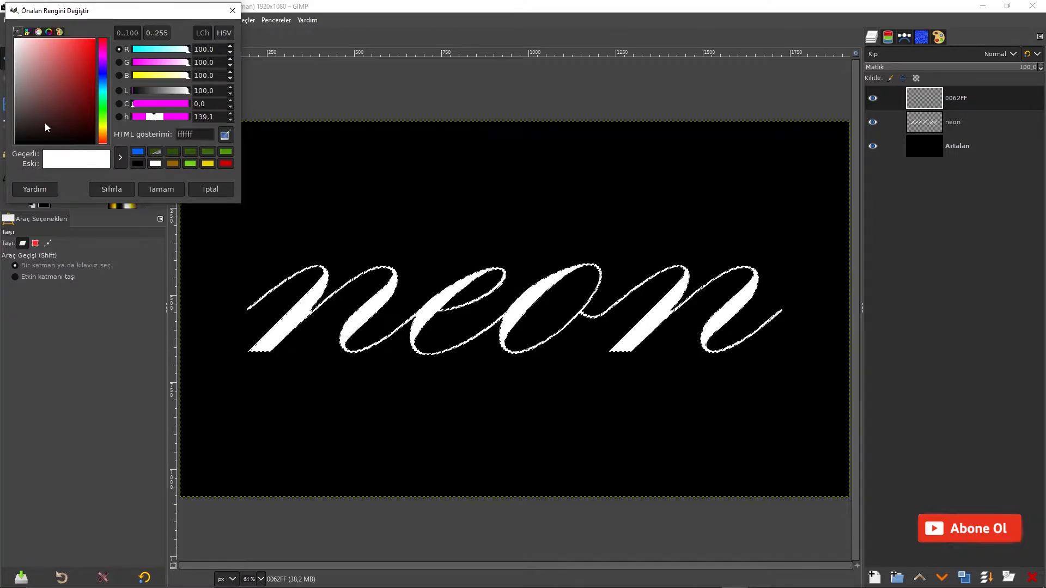
pyautogui.click(203, 135)
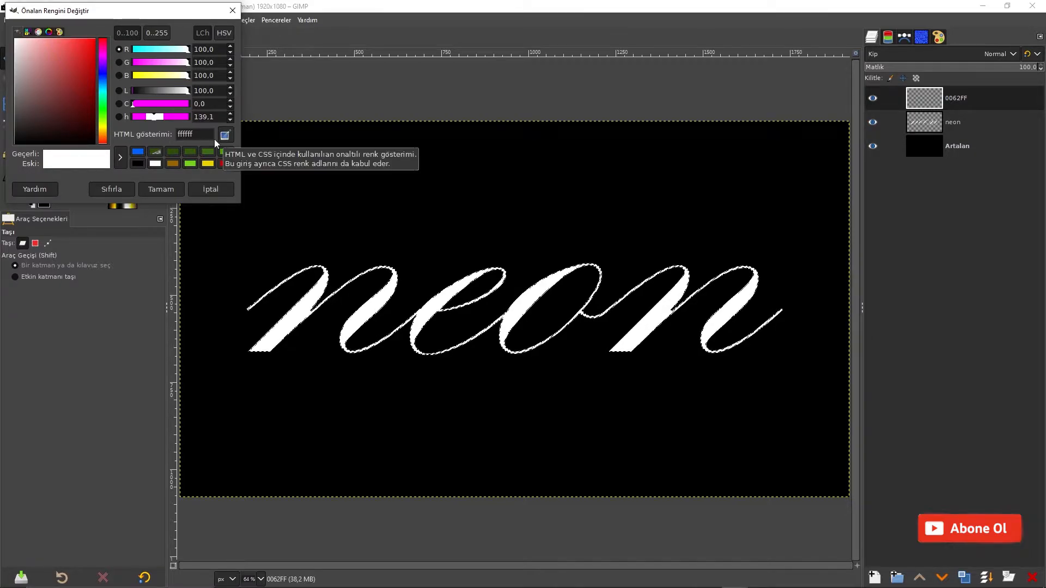
pyautogui.press('BackSpace')
pyautogui.press('BackSpace')
pyautogui.press('BackSpace')
pyautogui.press('BackSpace')
pyautogui.press('BackSpace')
pyautogui.press('BackSpace')
pyautogui.write('00')
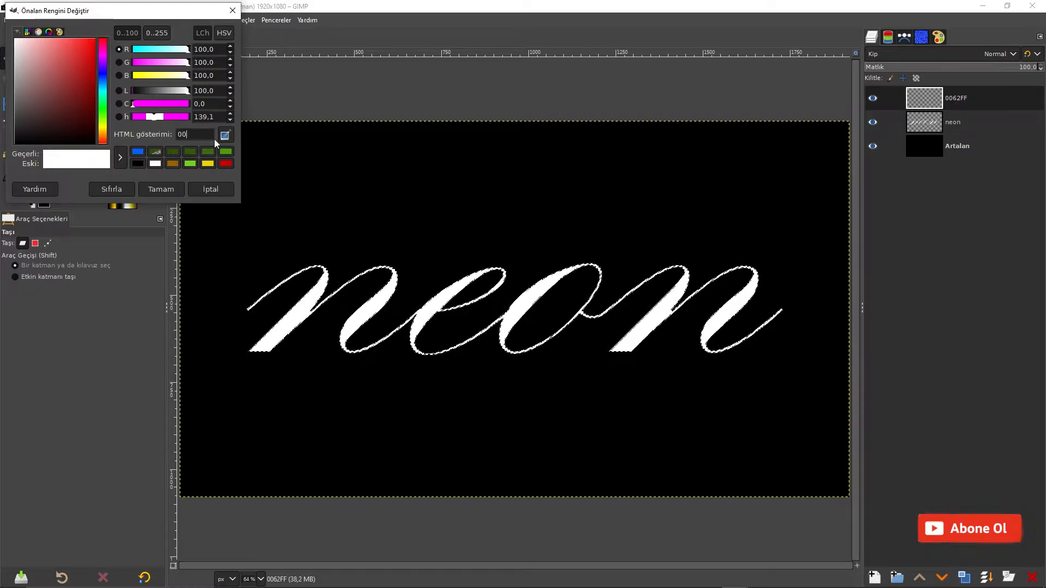
pyautogui.write('62FF')
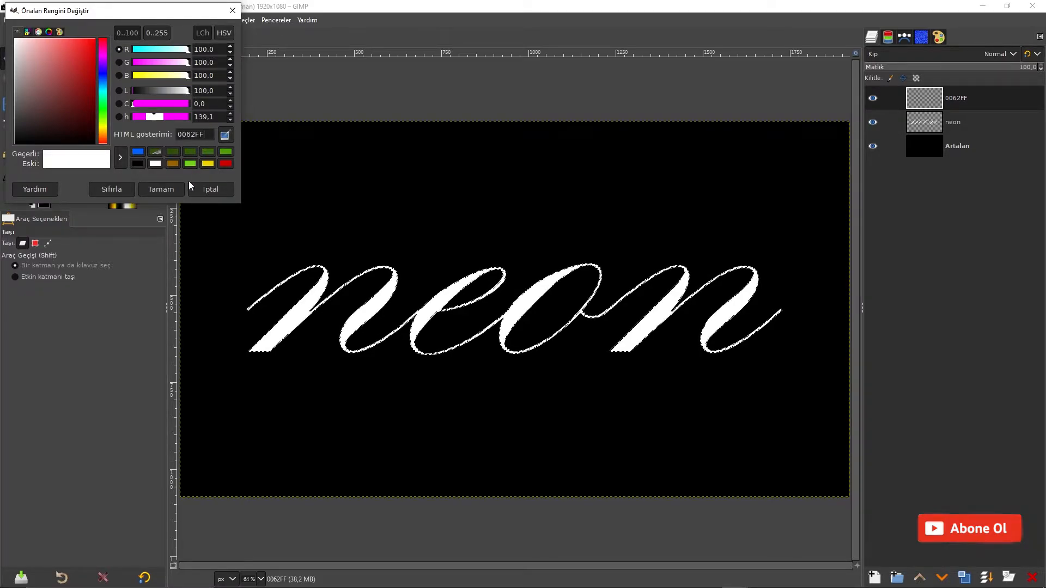
pyautogui.click(157, 191)
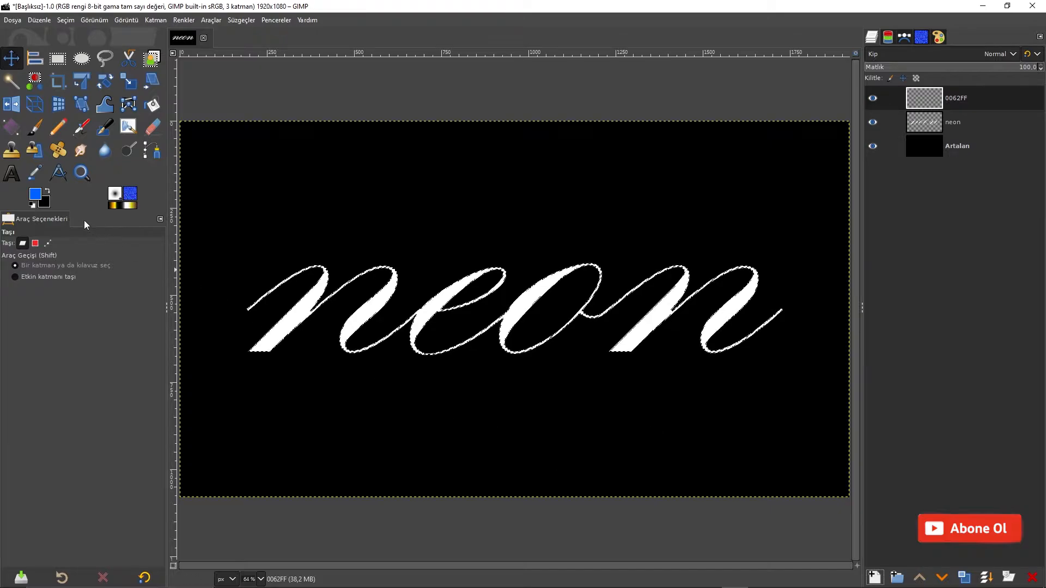
# - Fill the letter-shaped selection on the 0062FF layer with the blue foreground colour and clear the selection
pyautogui.moveTo(40, 195); pyautogui.dragTo(328, 316)
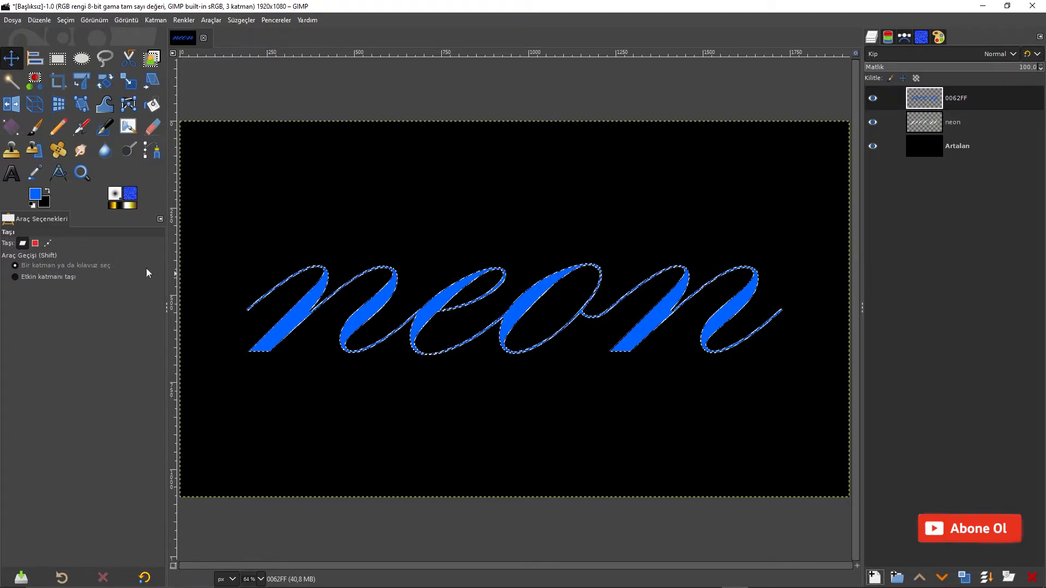
pyautogui.click(70, 22)
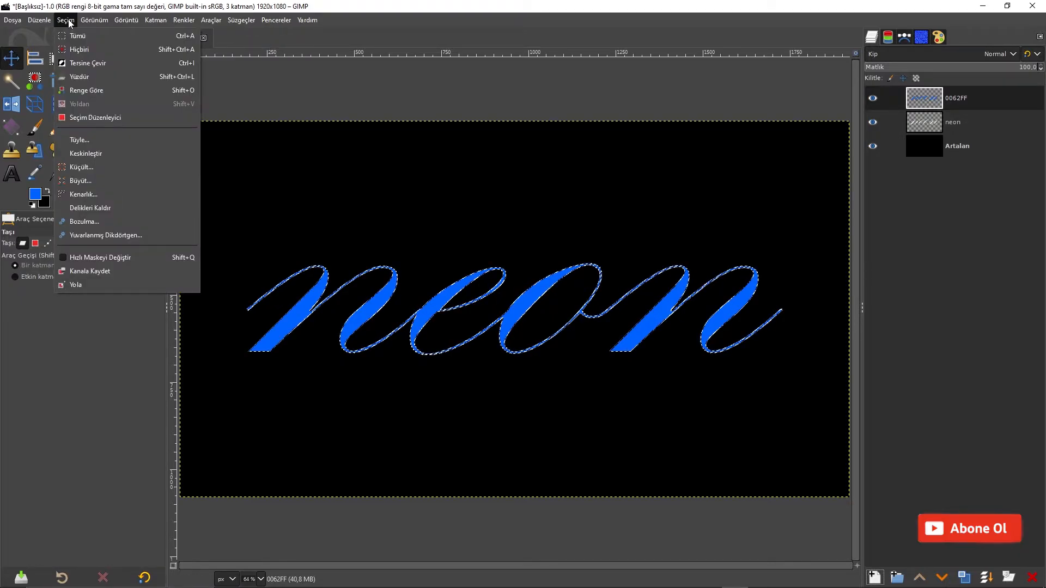
pyautogui.click(76, 50)
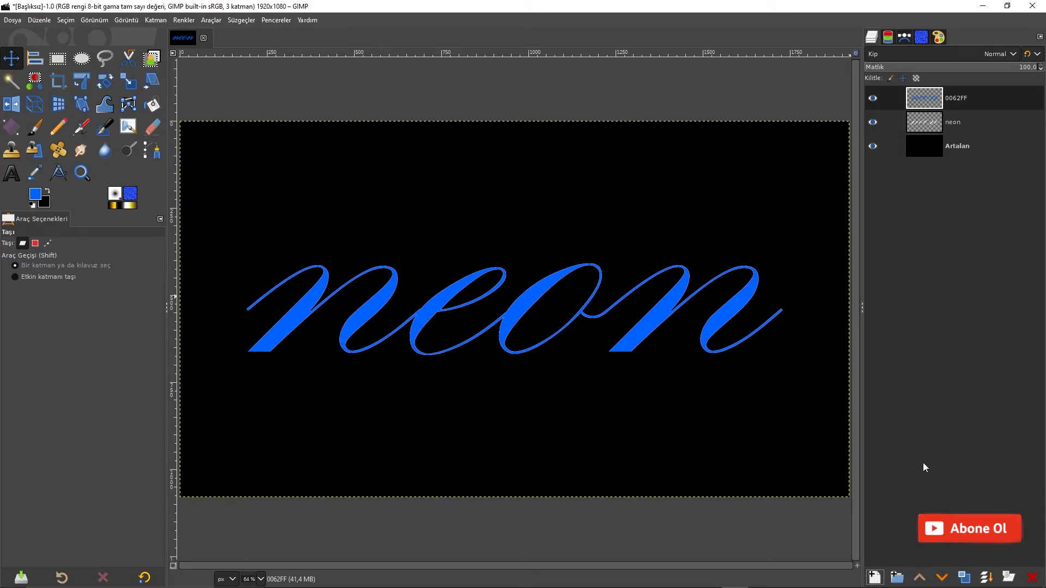
# - Duplicate the blue 0062FF text layer five times
pyautogui.click(965, 577)
pyautogui.click(965, 578)
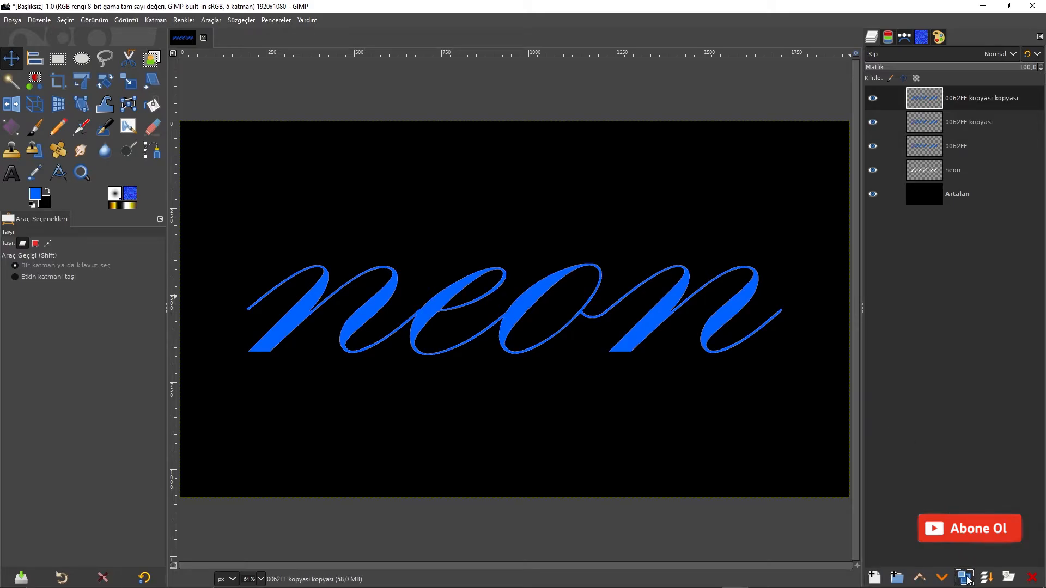
pyautogui.click(965, 578)
pyautogui.click(965, 578)
pyautogui.click(965, 578)
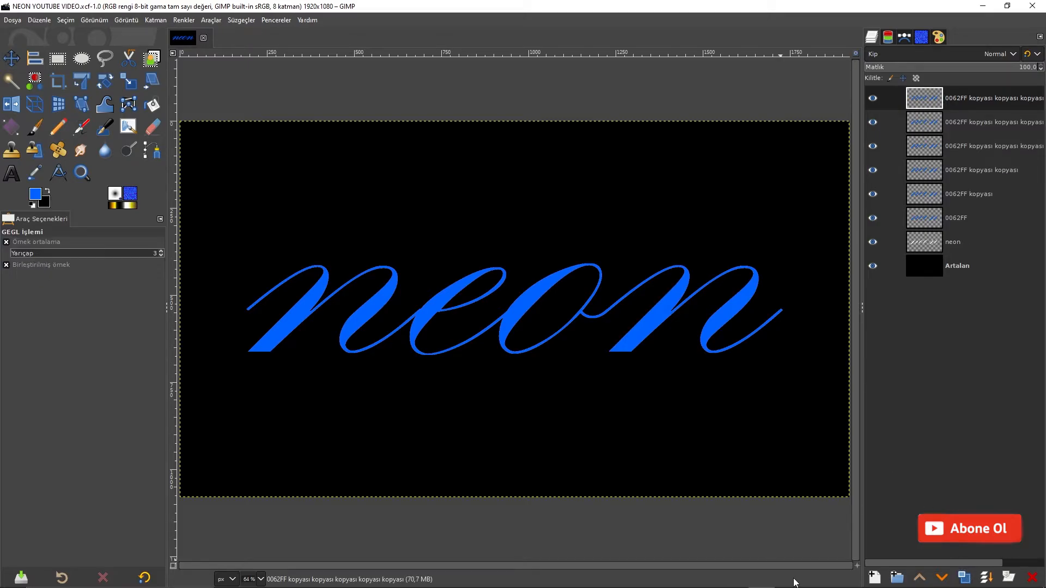
# - Set the blending mode of the original 0062FF layer to Grain Merge (Tane Birleştirme)
pyautogui.moveTo(795, 587)
pyautogui.click(959, 217)
pyautogui.click(998, 55)
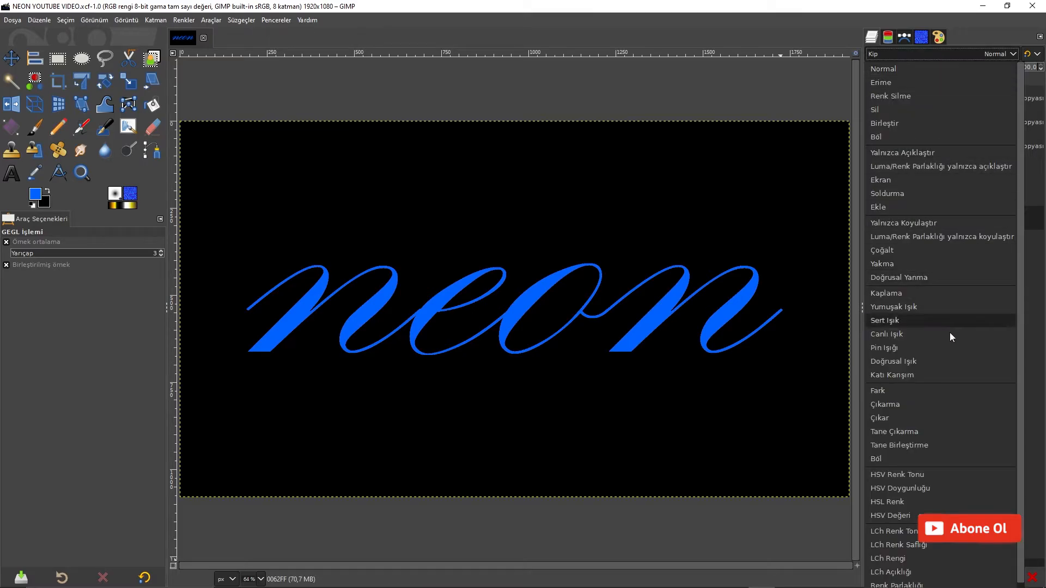
pyautogui.click(943, 444)
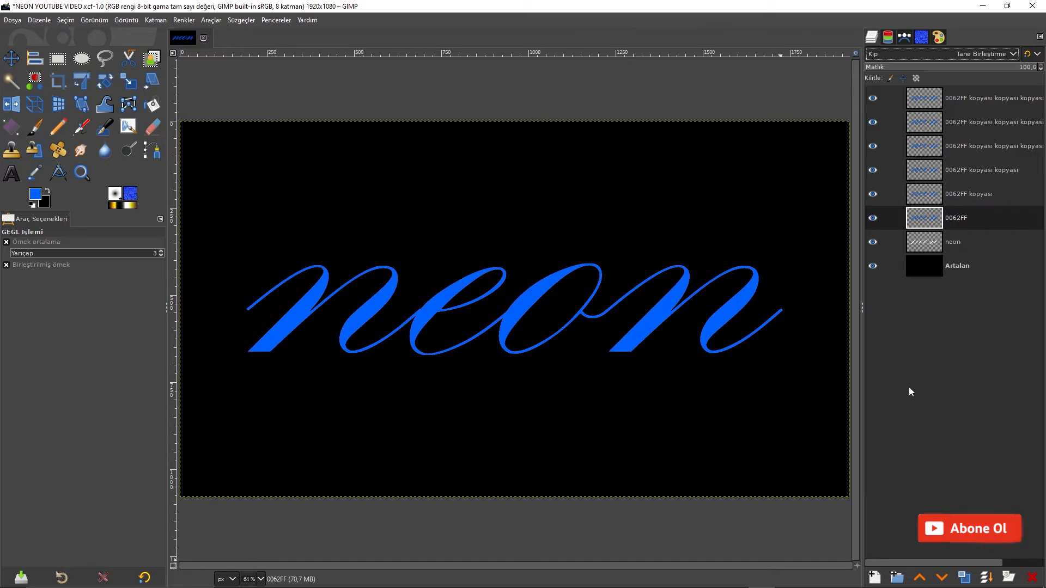
# - Apply a Gaussian Blur with Size X and Y of 203.78 to the topmost 0062FF copy layer
pyautogui.click(888, 98)
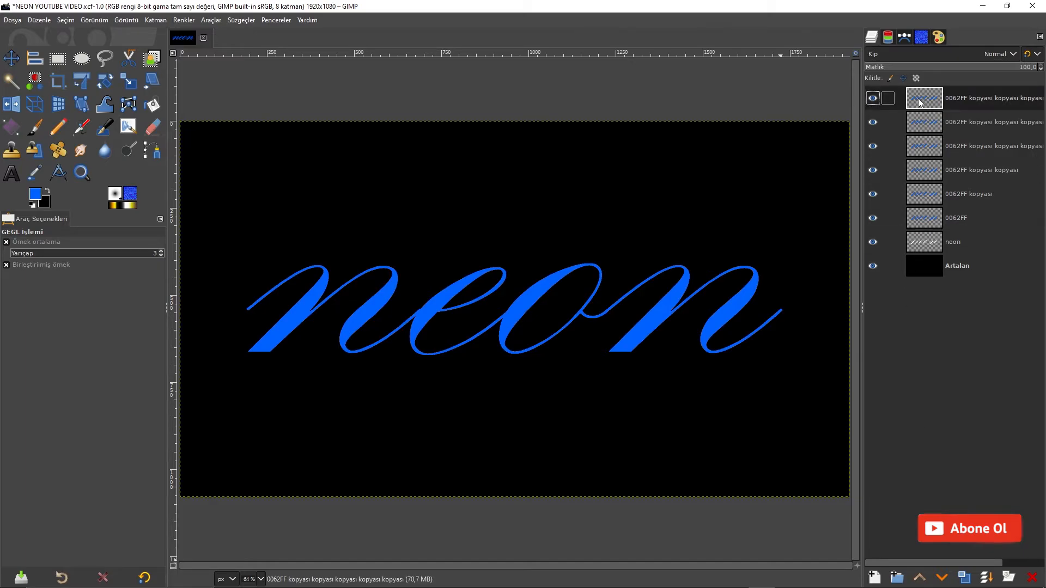
pyautogui.click(232, 20)
pyautogui.moveTo(256, 85)
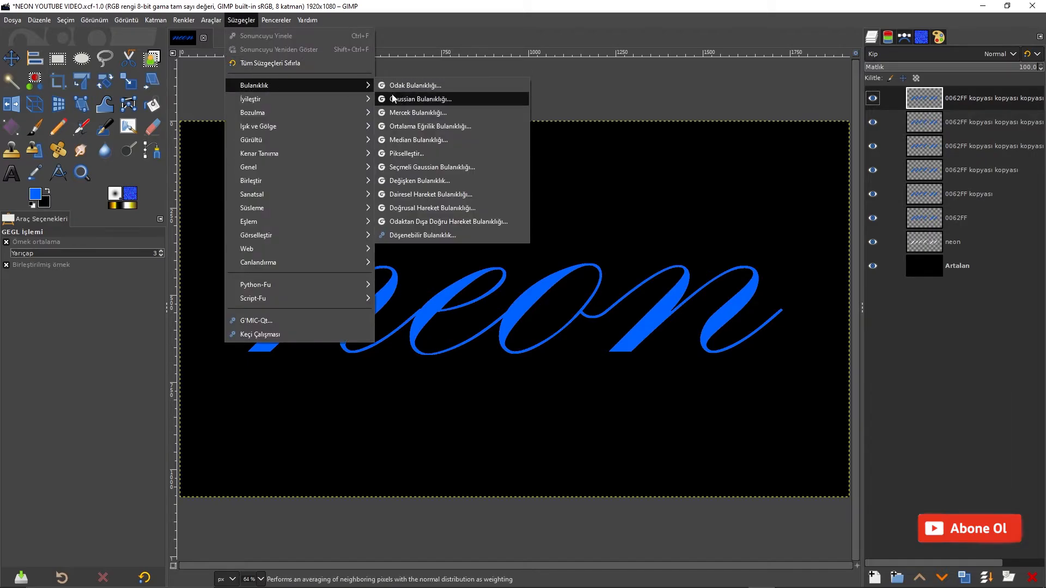
pyautogui.click(412, 101)
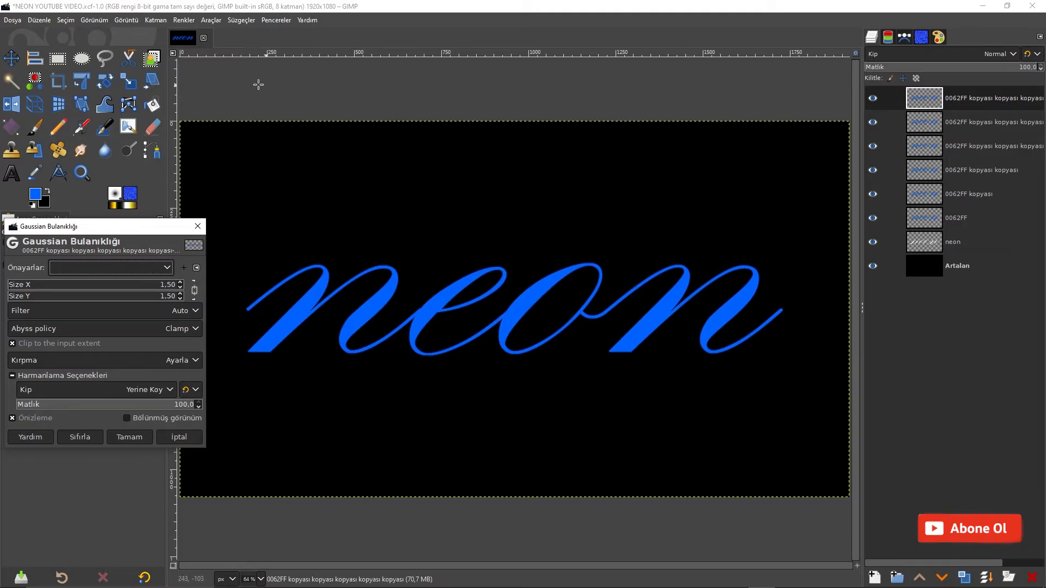
pyautogui.click(172, 287)
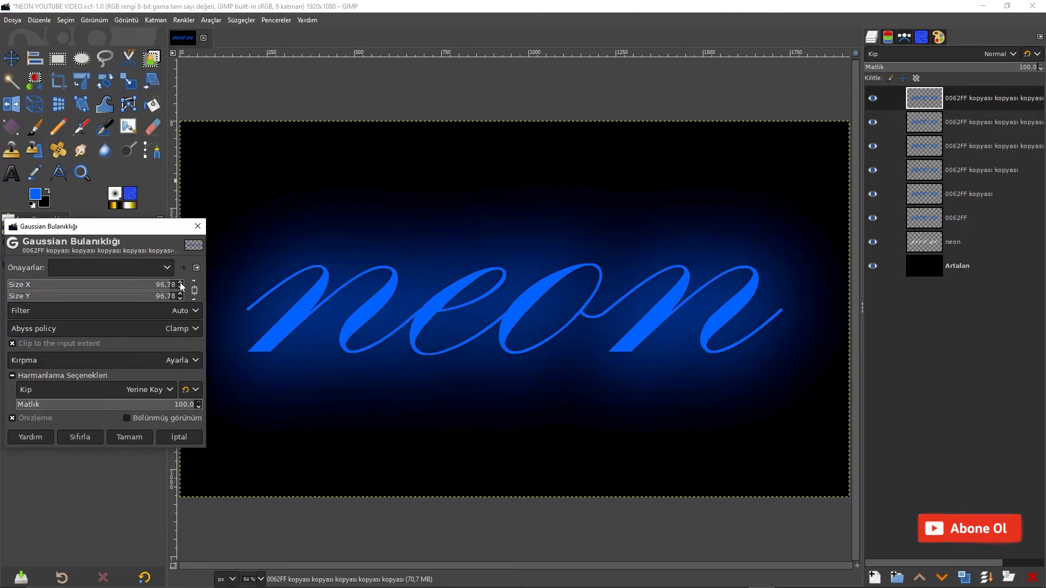
pyautogui.click(179, 283)
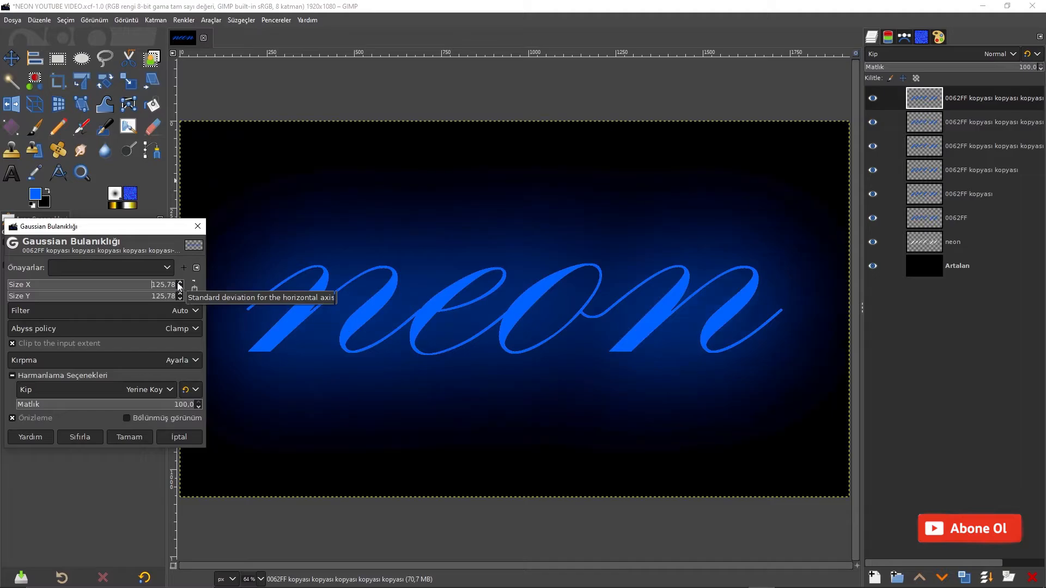
pyautogui.click(179, 283)
pyautogui.click(179, 283)
pyautogui.click(179, 283)
pyautogui.click(179, 283)
pyautogui.click(179, 282)
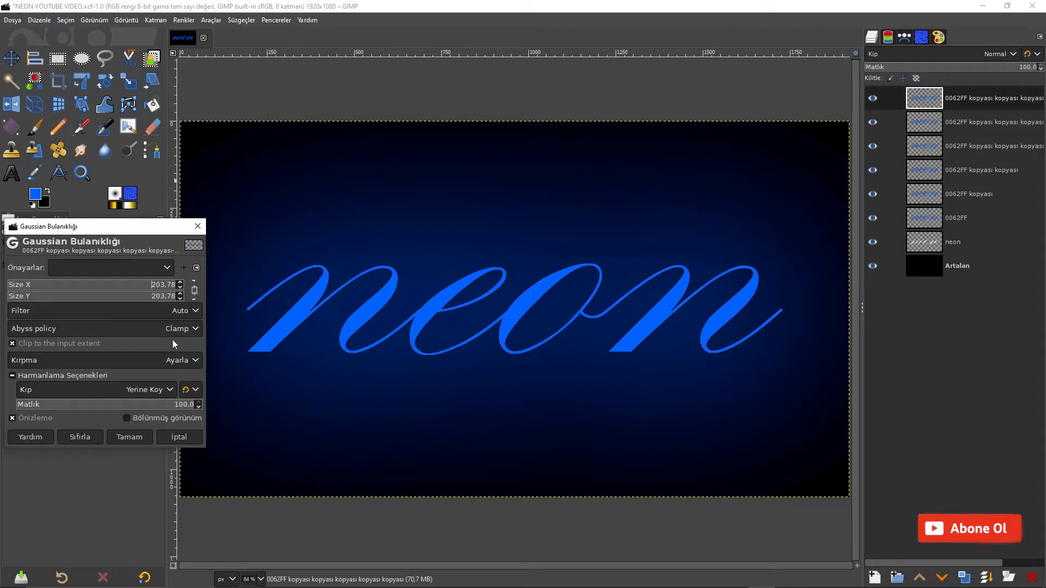
pyautogui.click(129, 437)
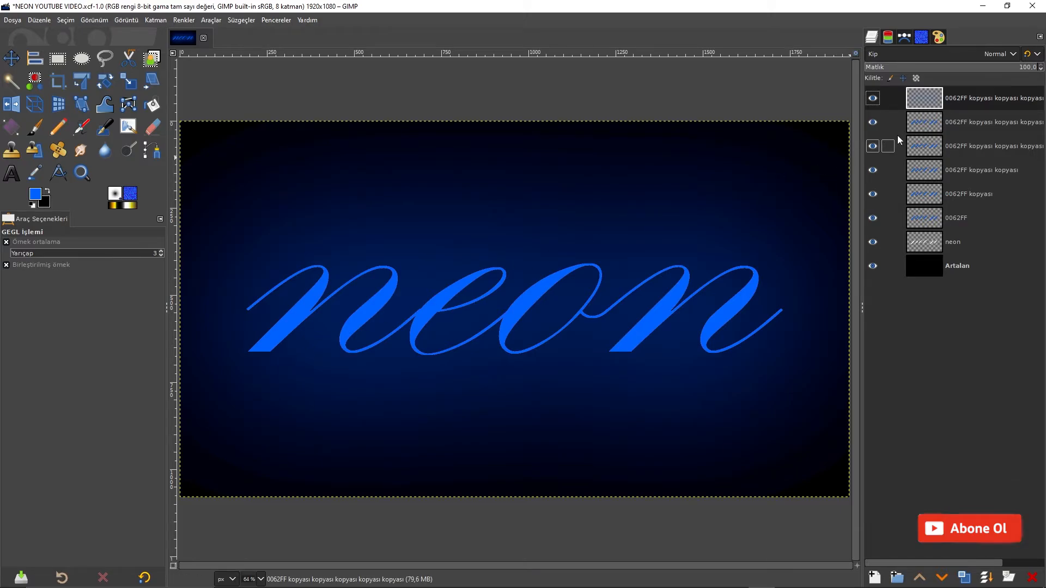
# - Apply a Gaussian Blur with Size X and Y of 201.89 to the second 0062FF copy from the top of the layer stack
pyautogui.click(915, 127)
pyautogui.click(241, 20)
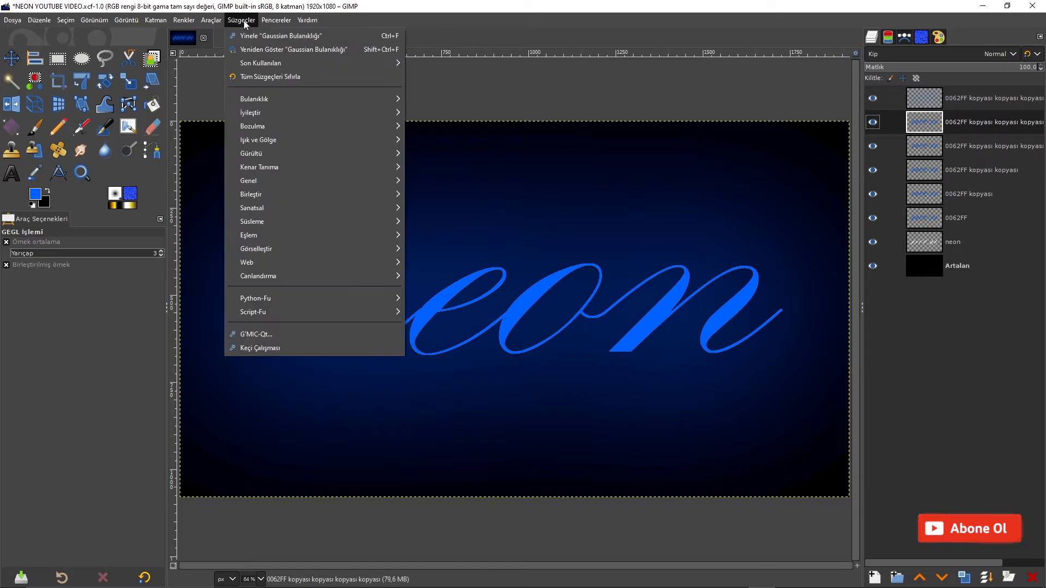
pyautogui.click(267, 49)
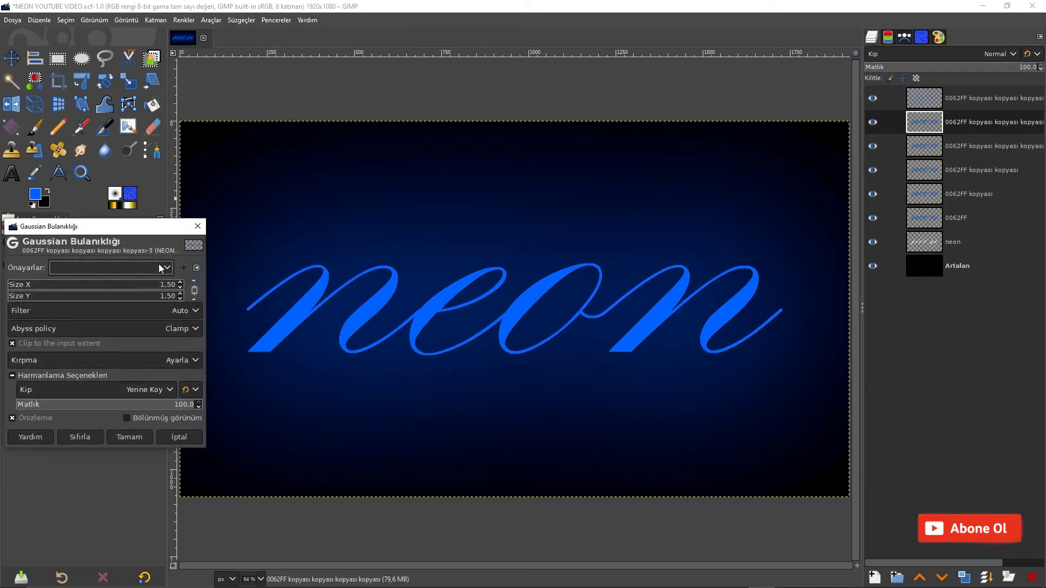
pyautogui.click(166, 284)
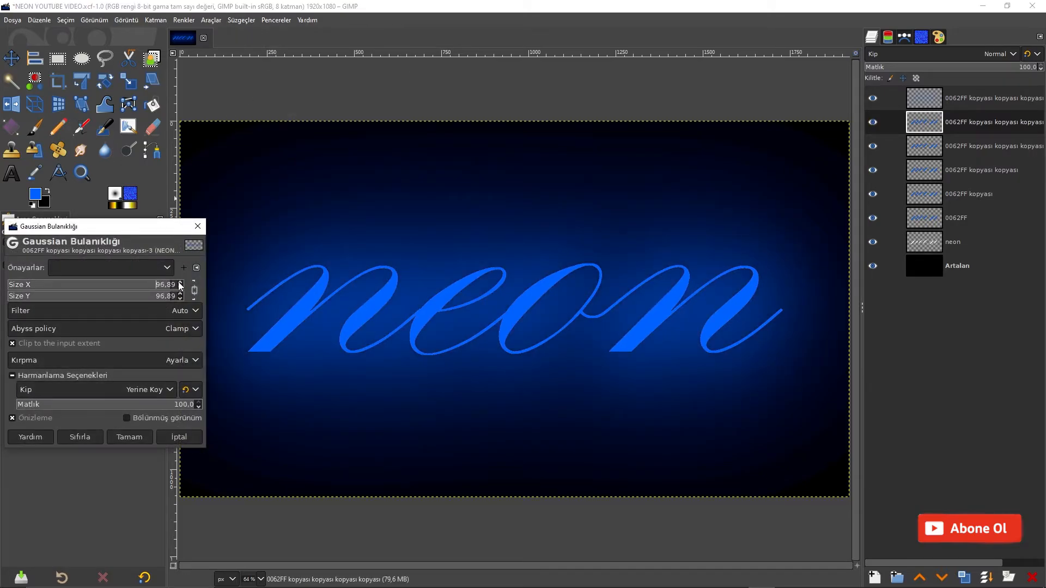
pyautogui.click(180, 284)
pyautogui.click(180, 284)
pyautogui.click(180, 284)
pyautogui.click(181, 285)
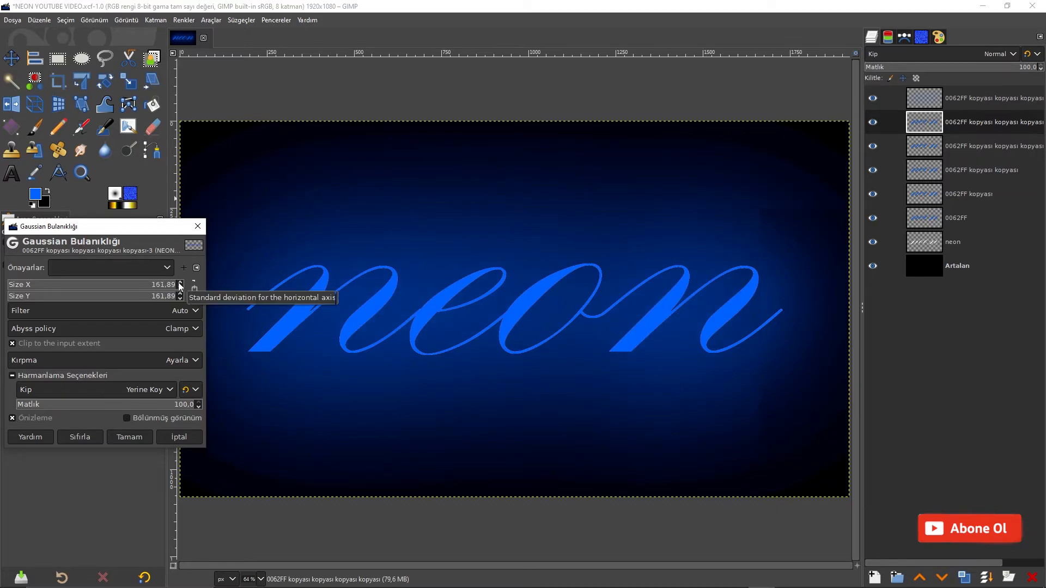
pyautogui.click(180, 284)
pyautogui.click(181, 285)
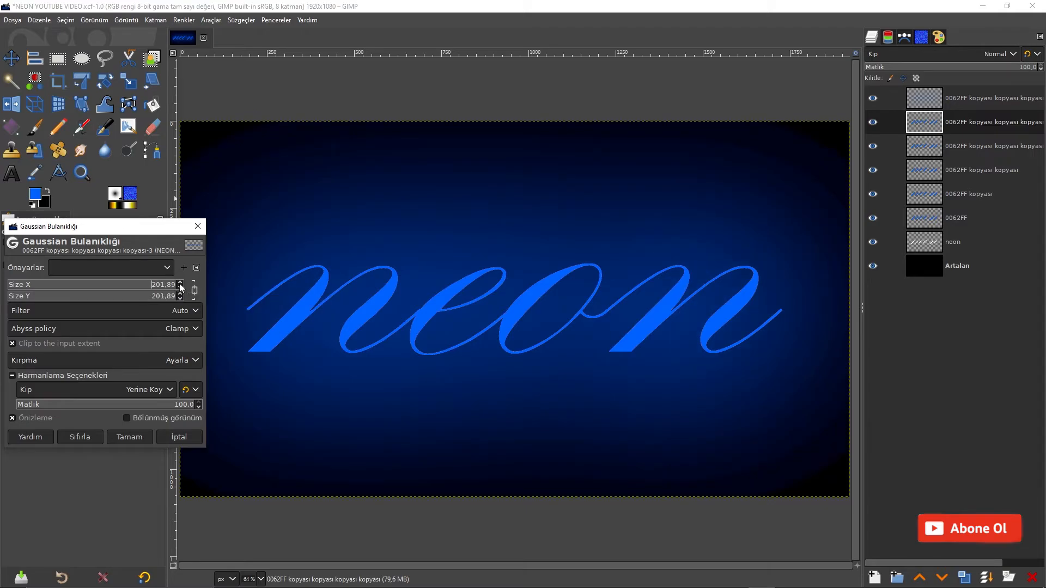
pyautogui.click(129, 436)
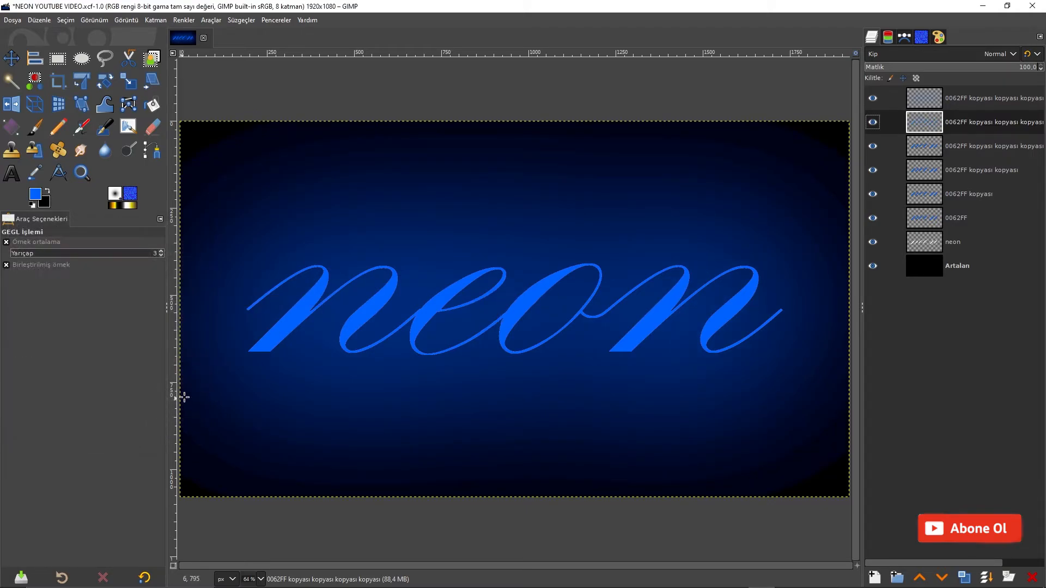
# - Blur the third 0062FF copy from the top with a Gaussian size of 25.50 and set its blending mode to Divide (Böl)
pyautogui.click(242, 22)
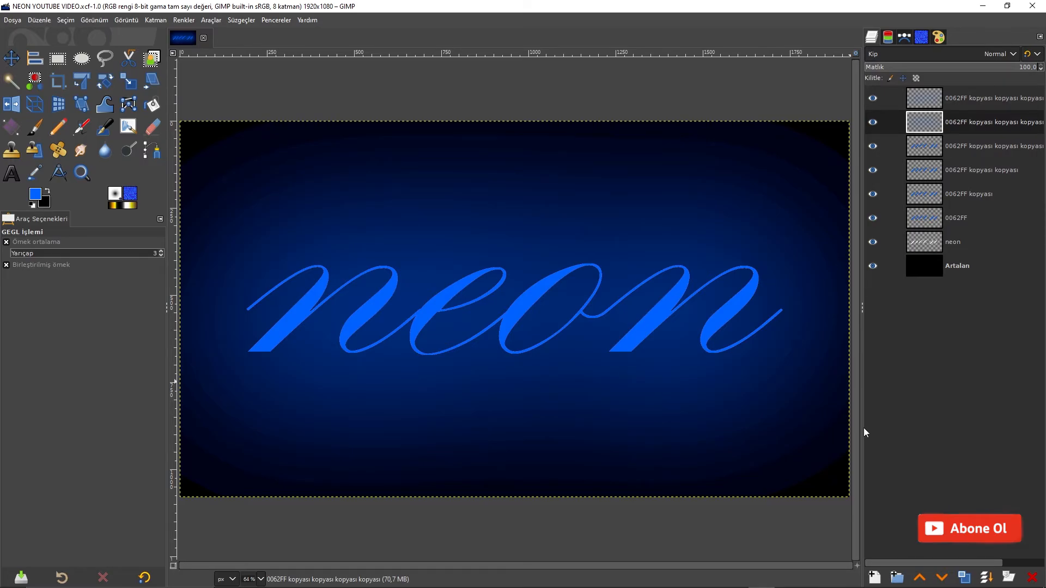
pyautogui.click(923, 149)
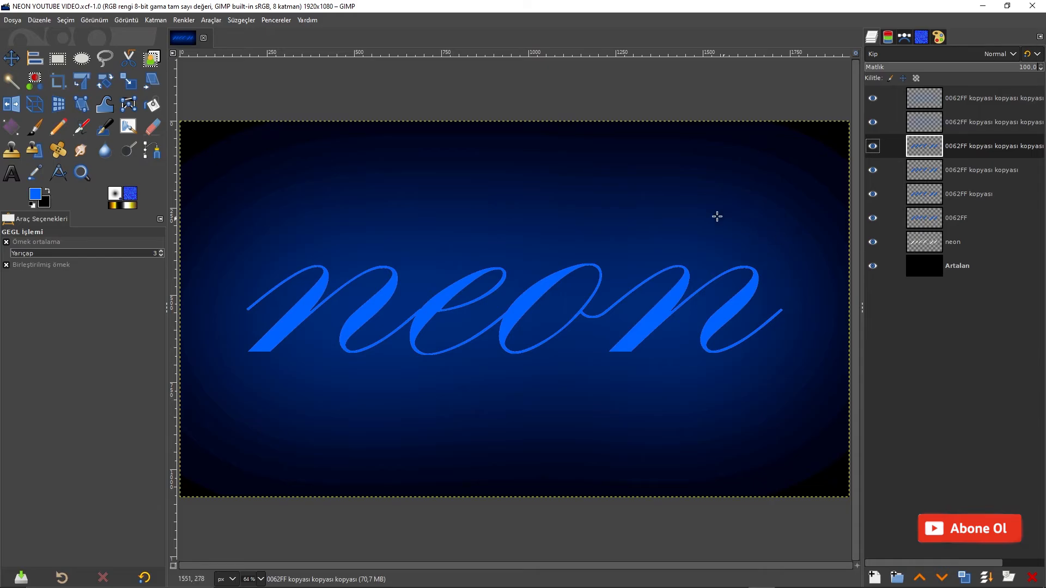
pyautogui.click(243, 21)
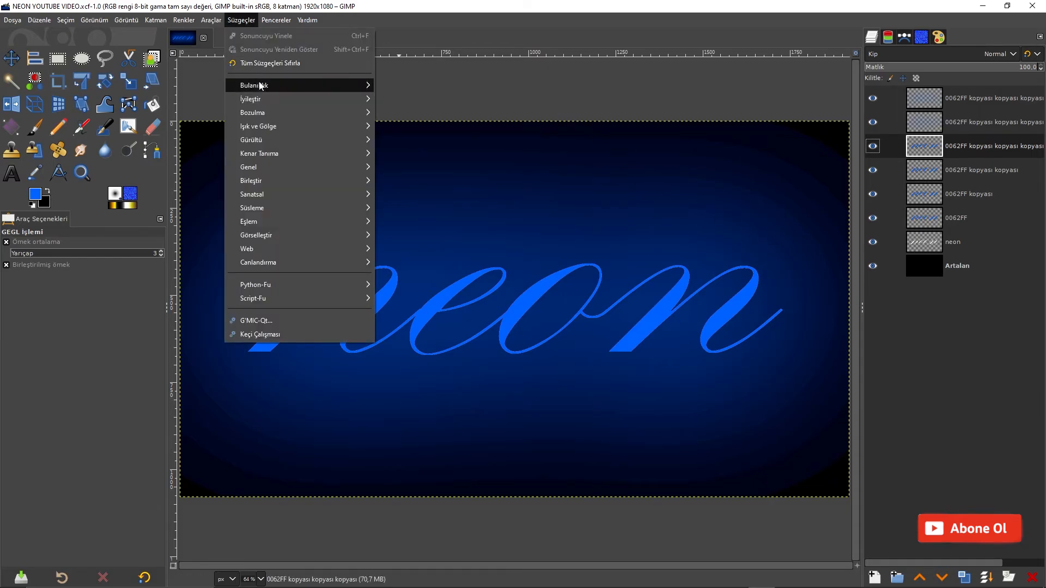
pyautogui.moveTo(266, 86)
pyautogui.click(397, 98)
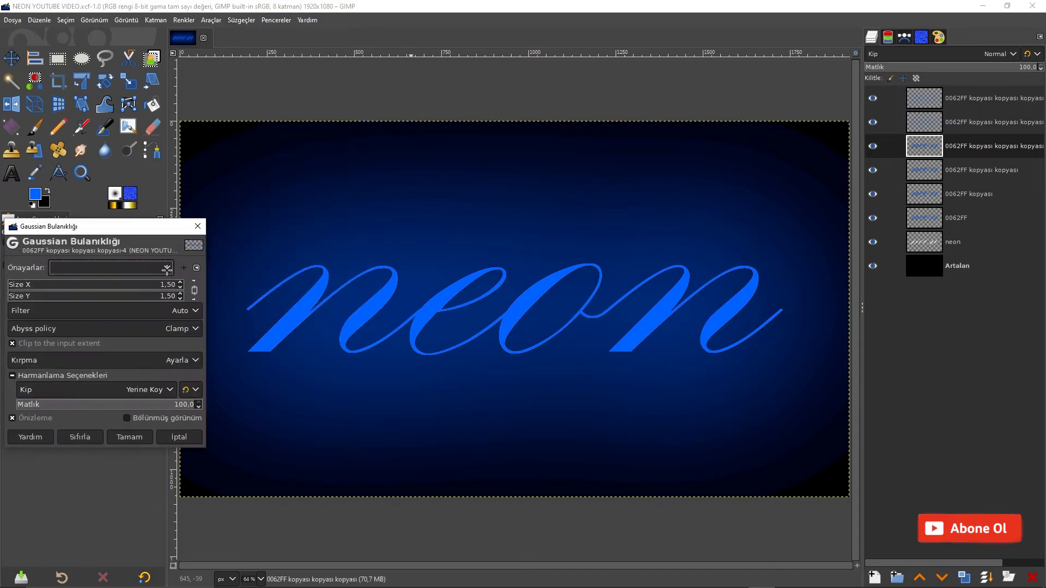
pyautogui.click(180, 284)
pyautogui.click(180, 283)
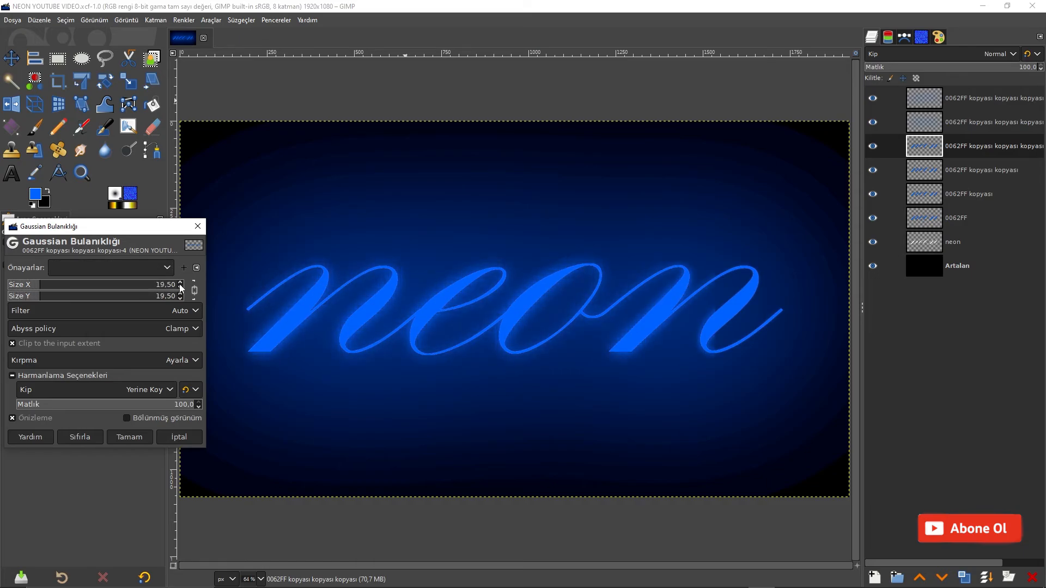
pyautogui.click(179, 284)
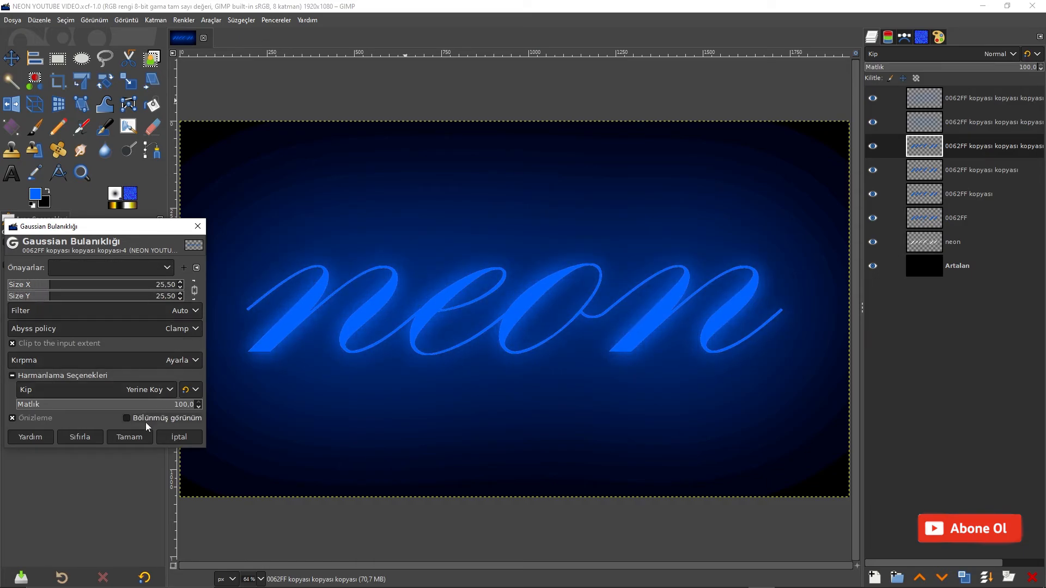
pyautogui.click(133, 437)
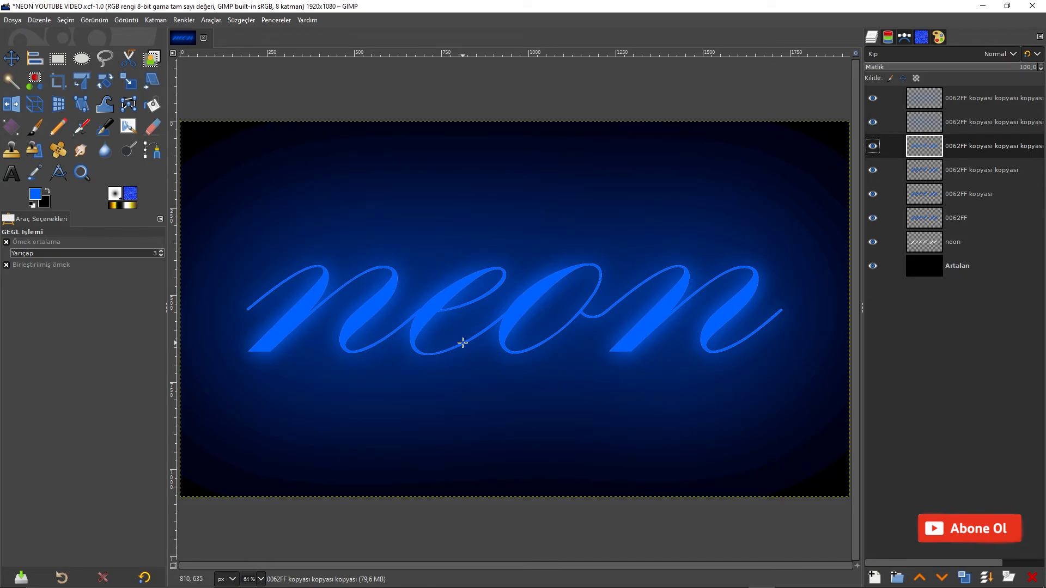
pyautogui.click(961, 56)
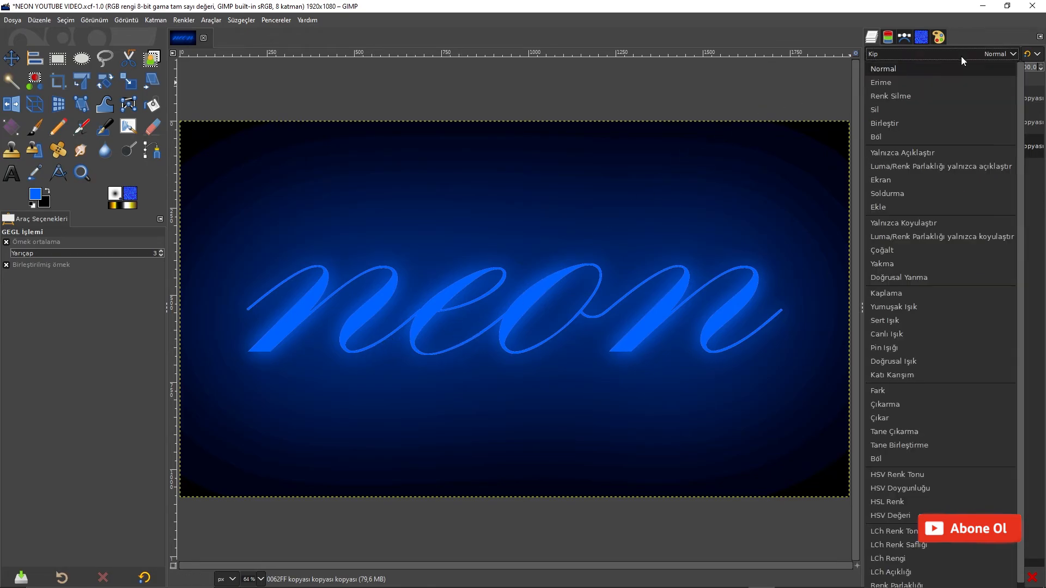
pyautogui.click(890, 459)
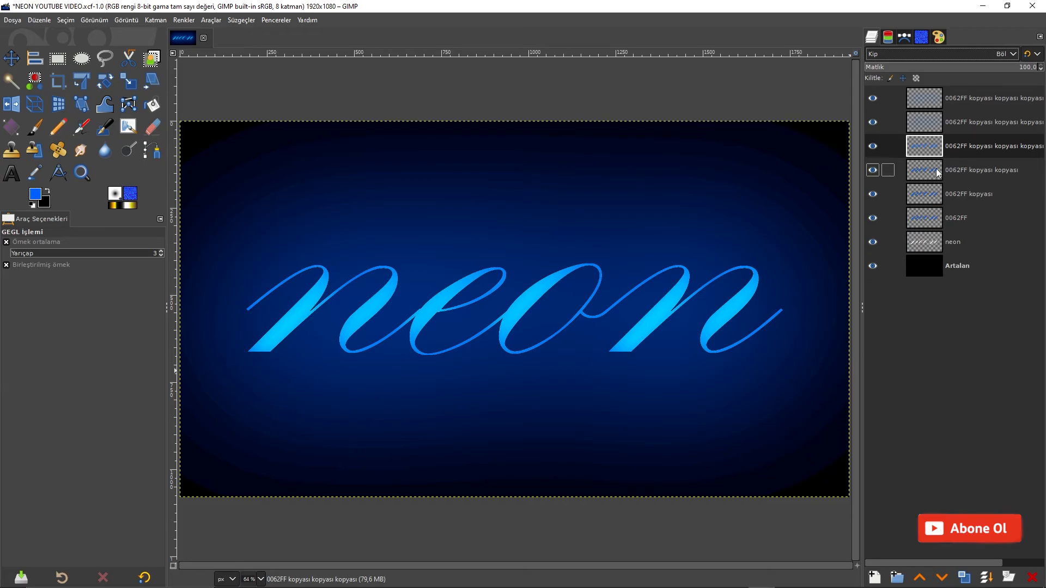
# - Apply a Gaussian Blur with Size X and Y of 25.50 to the "0062FF kopyası kopyası" layer
pyautogui.click(885, 170)
pyautogui.click(241, 20)
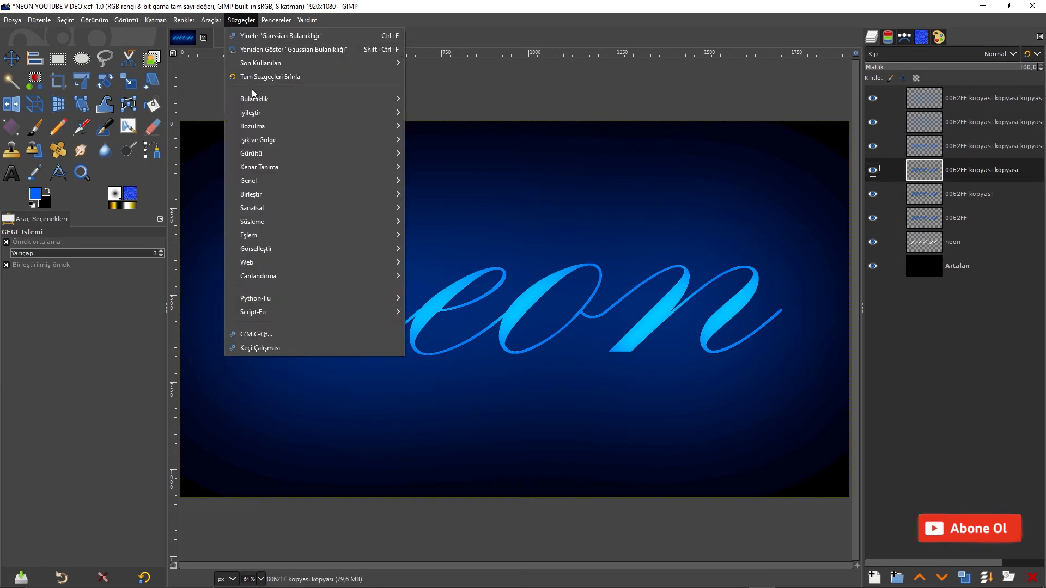
pyautogui.moveTo(264, 102)
pyautogui.click(442, 113)
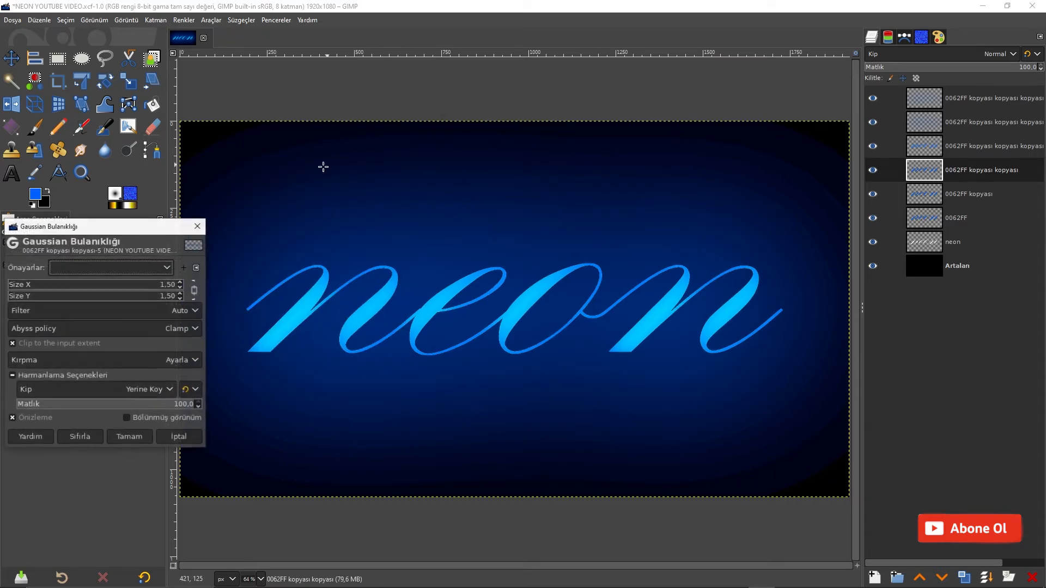
pyautogui.click(180, 283)
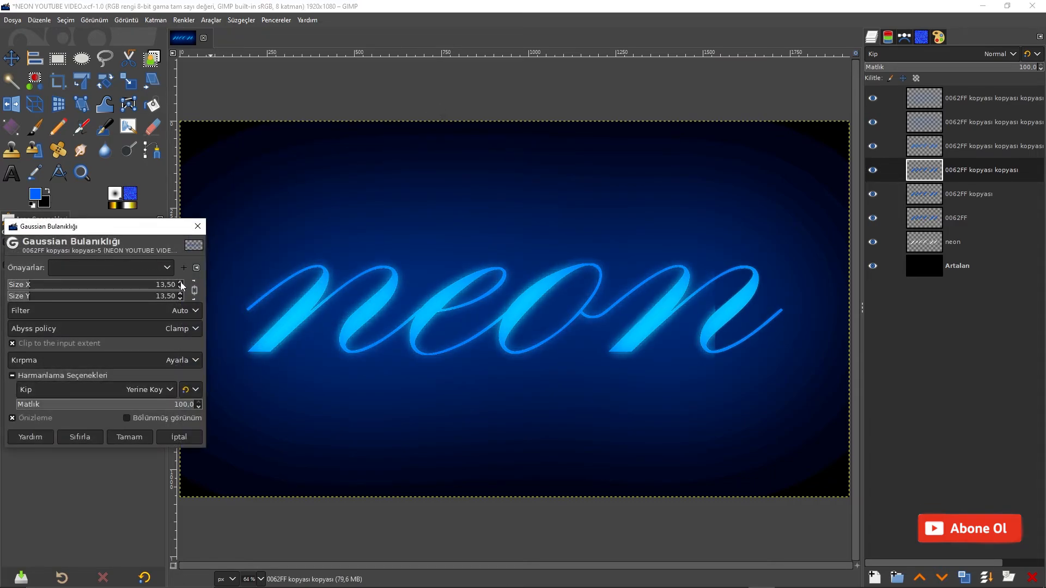
pyautogui.click(180, 283)
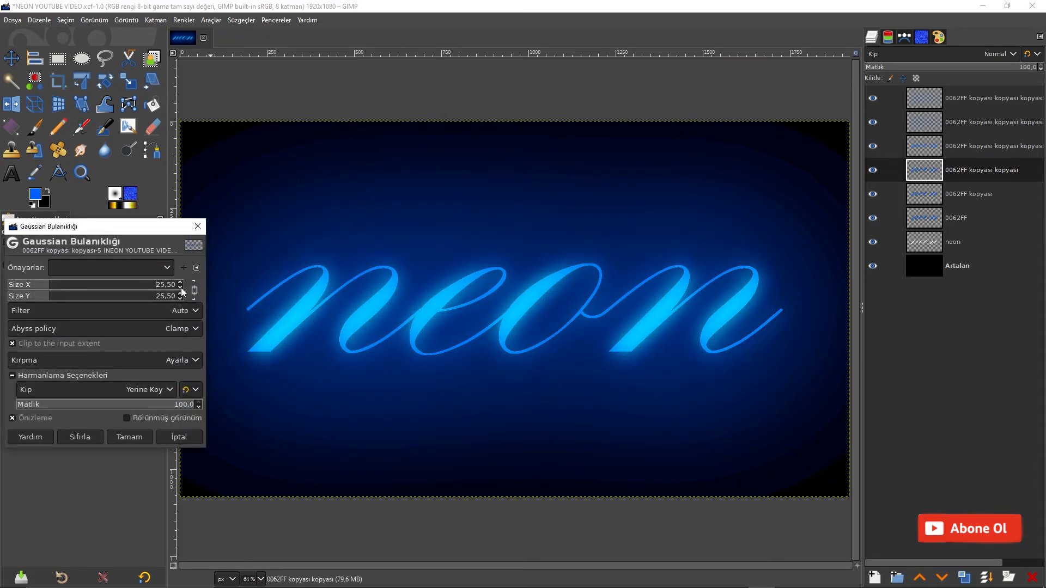
pyautogui.click(129, 437)
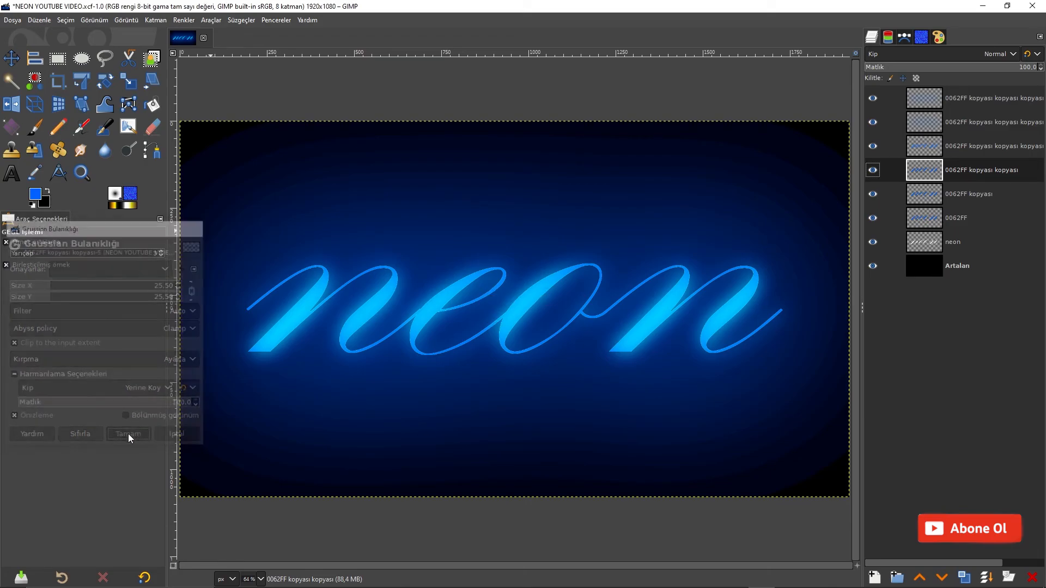
# - Apply a Gaussian Blur of about 26.50 in both directions to the "0062FF kopyası" layer and save the image
pyautogui.click(898, 195)
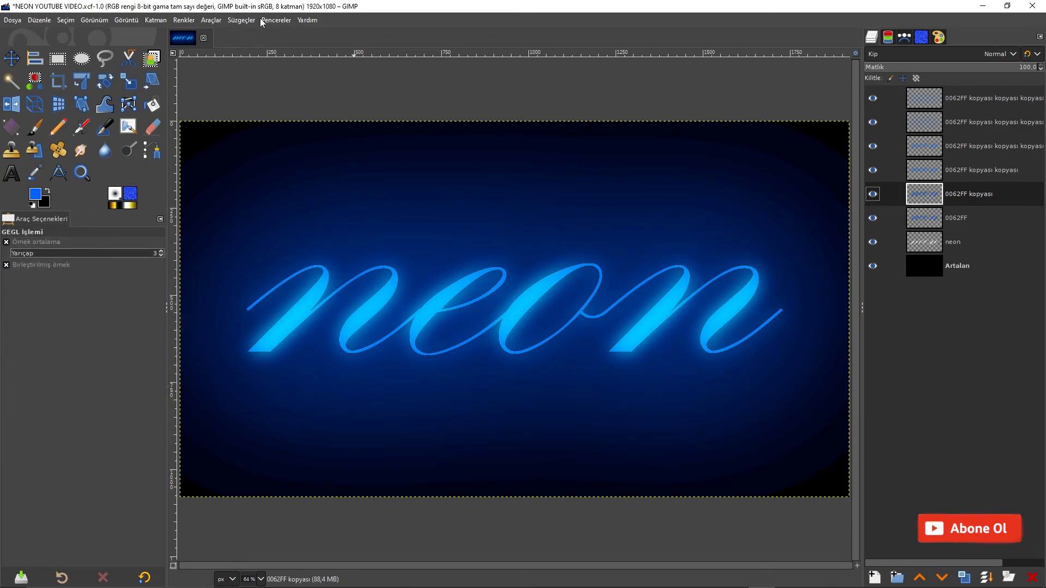
pyautogui.click(241, 20)
pyautogui.click(256, 48)
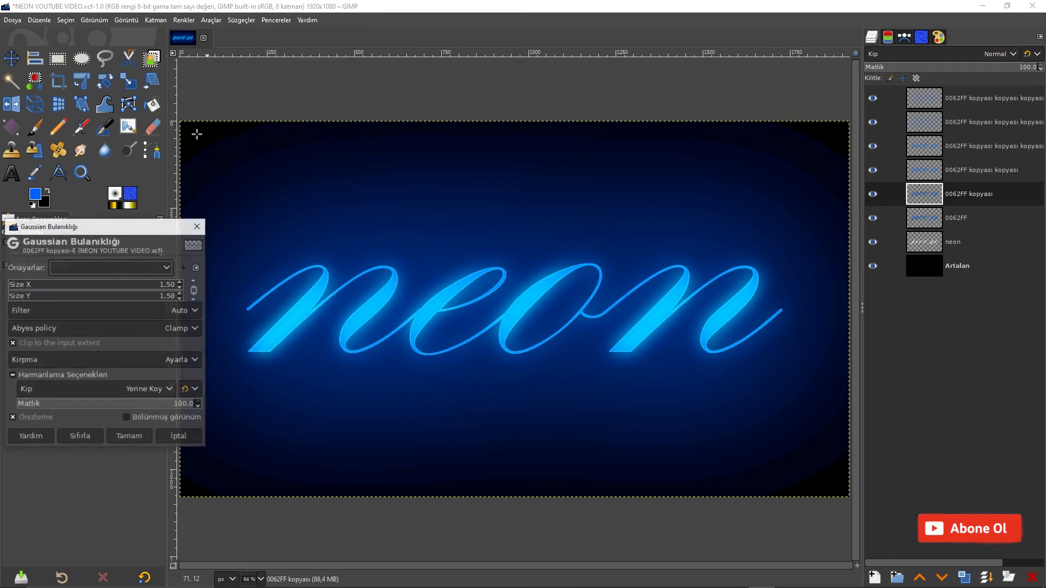
pyautogui.click(179, 284)
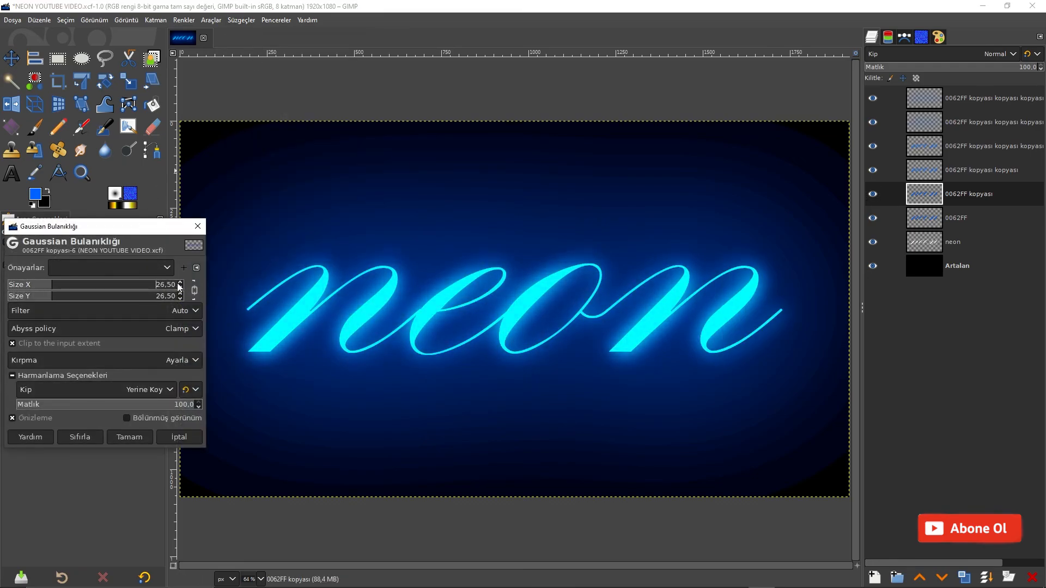
pyautogui.click(179, 284)
pyautogui.click(123, 436)
pyautogui.hotkey('ctrl', 's')
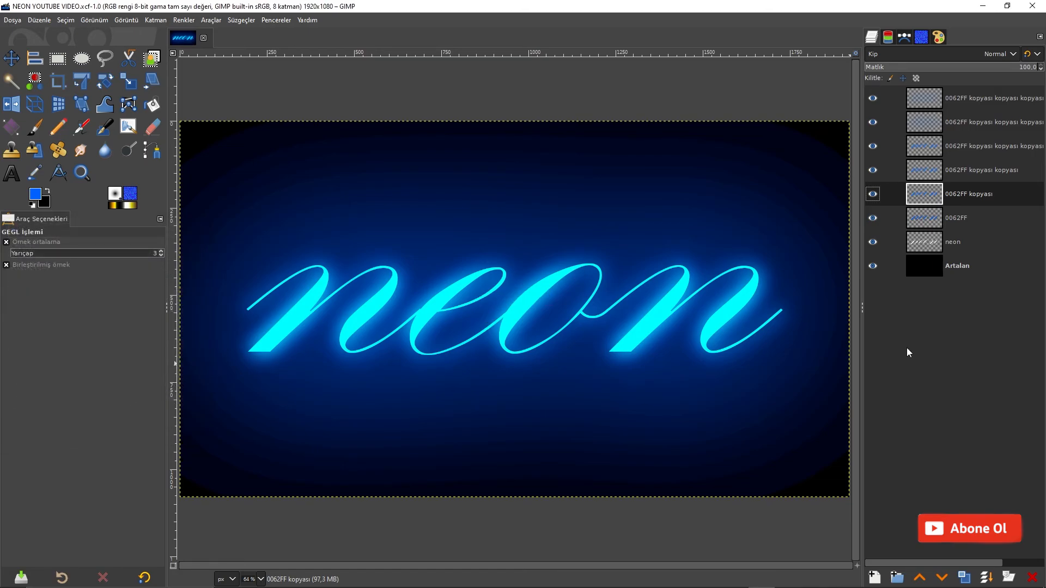